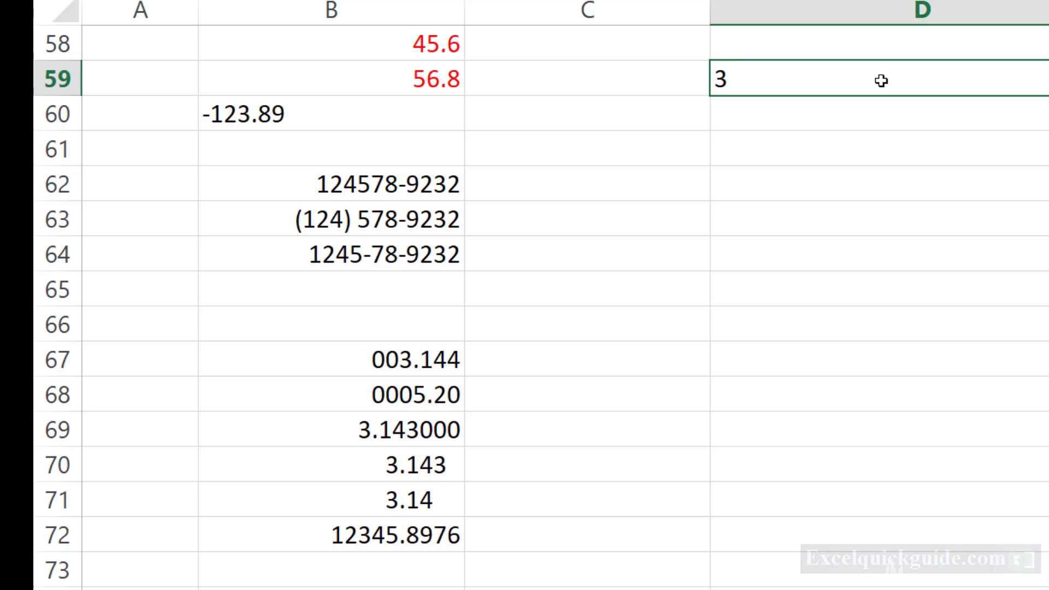
- Enter the number 3.1432 in cell D59 and label it Positive in E59
type(".1432")
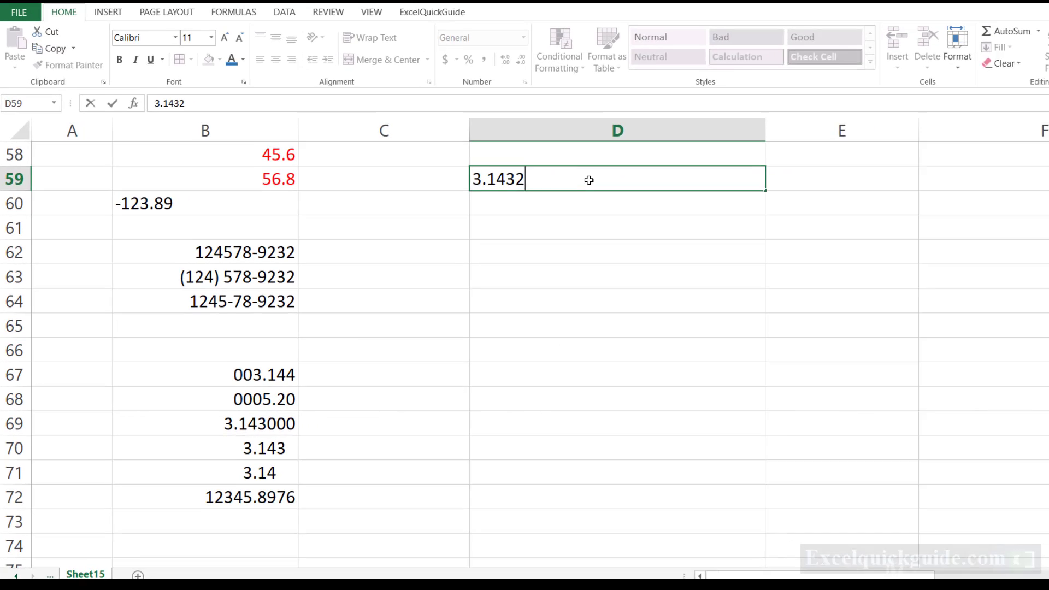
left_click(798, 175)
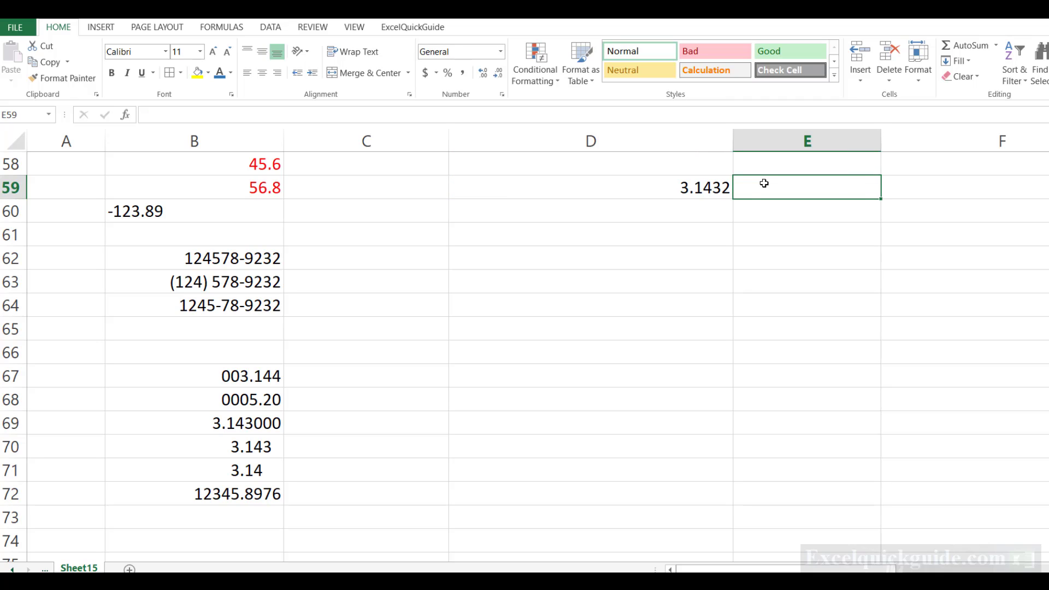
type("Posit")
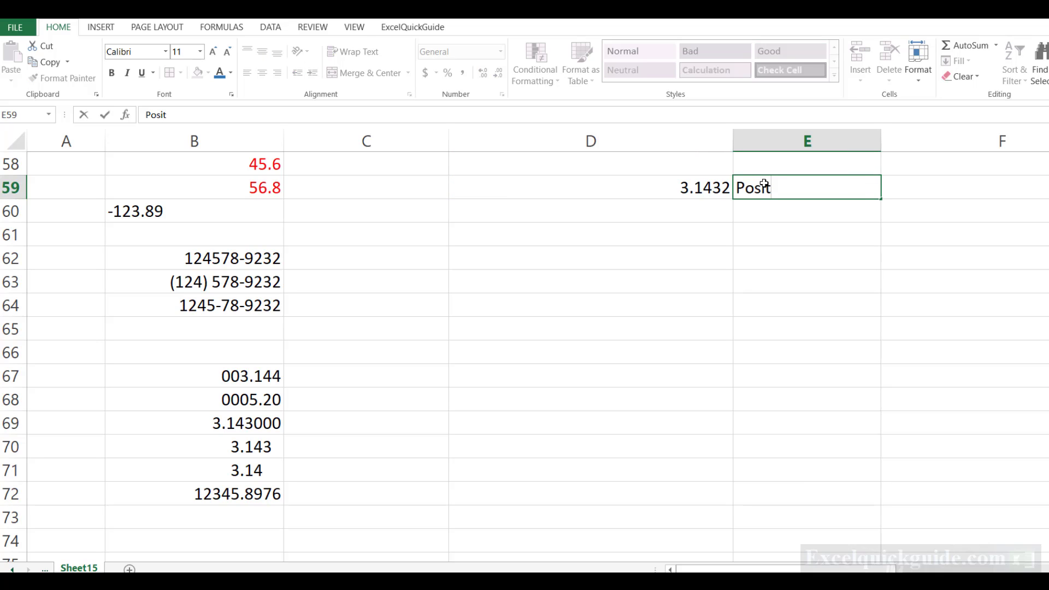
type("ive")
- Enter -2.1243 in cell D60 and label it Negative in E60
left_click(681, 211)
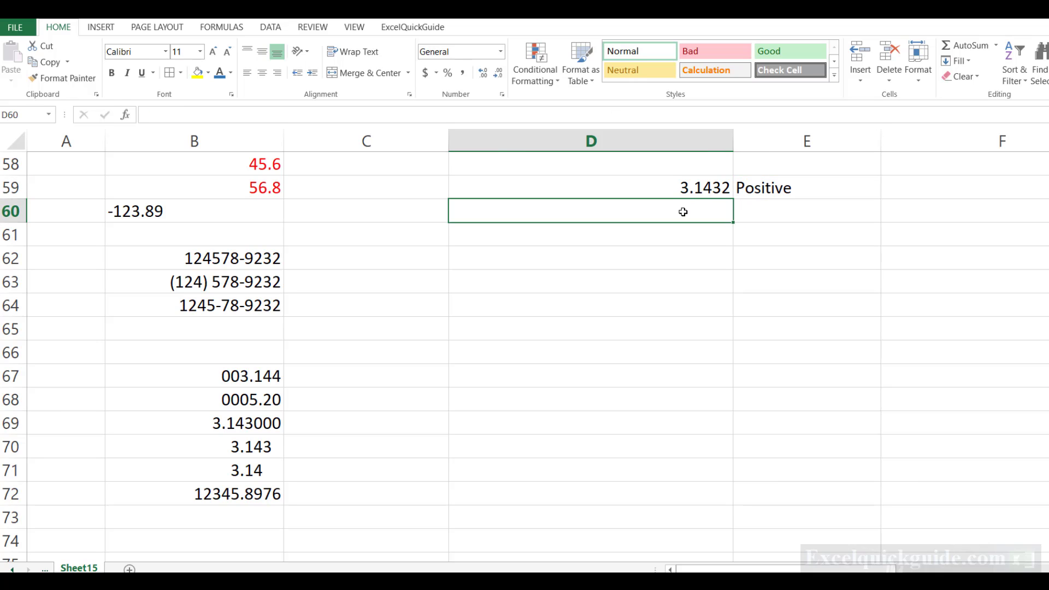
type("-")
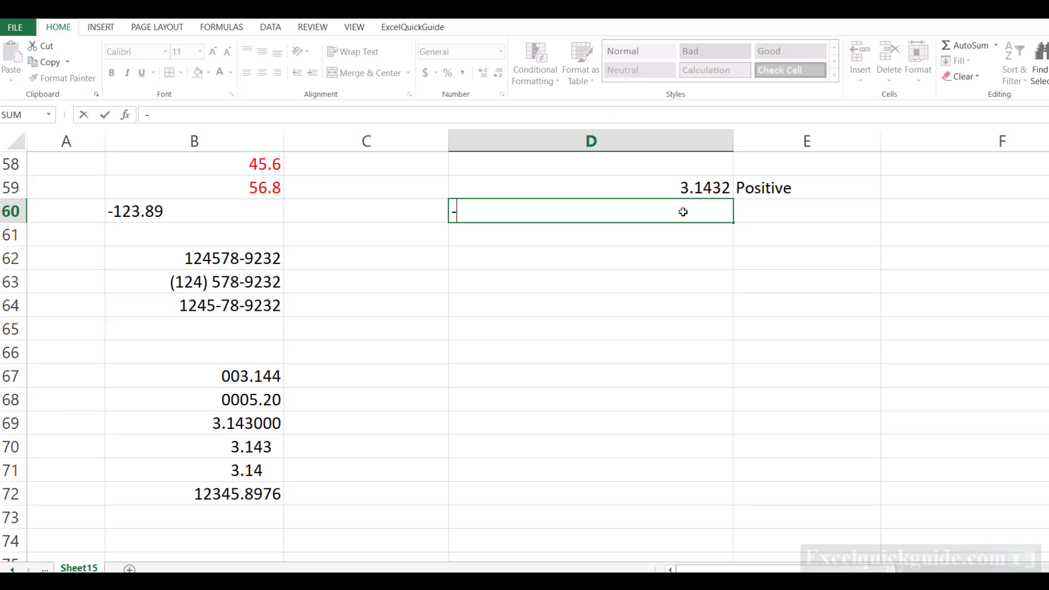
type("2.124")
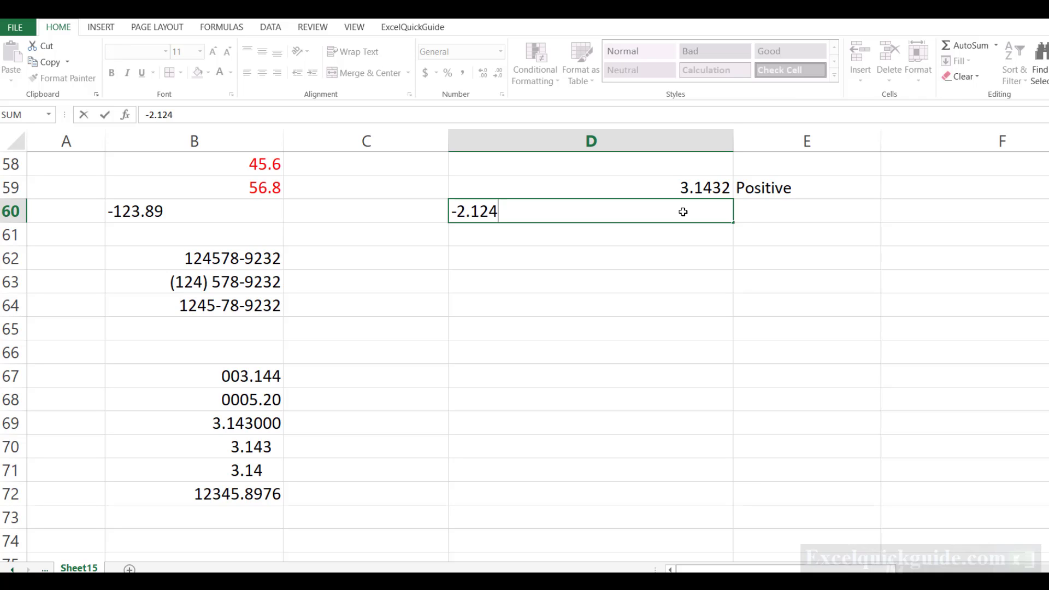
type("3")
left_click(764, 210)
type("Negative")
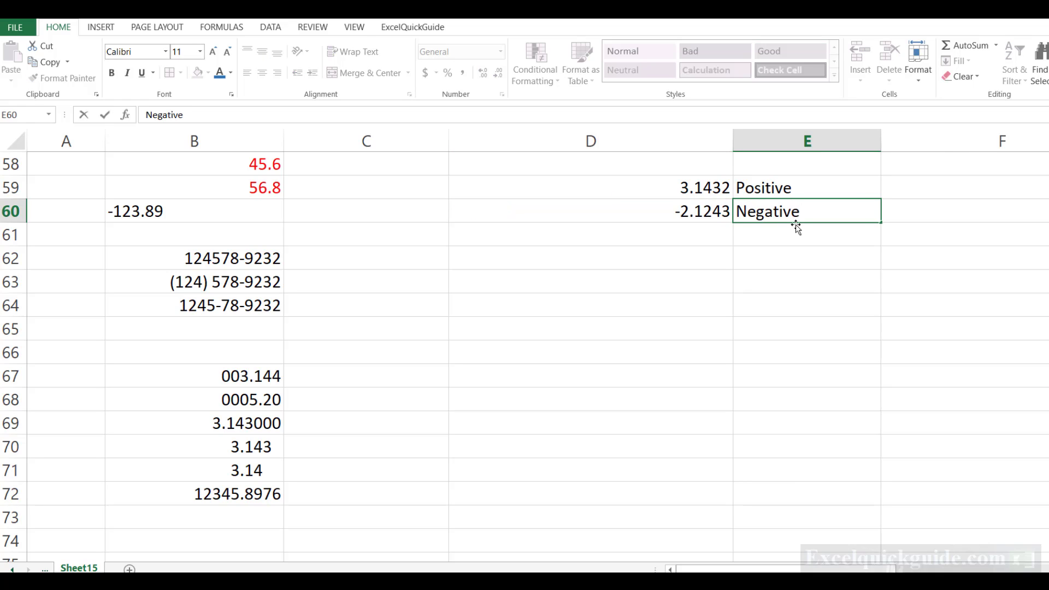
- Enter 0.000 in cell D61 and label it Zero in E61
left_click(701, 236)
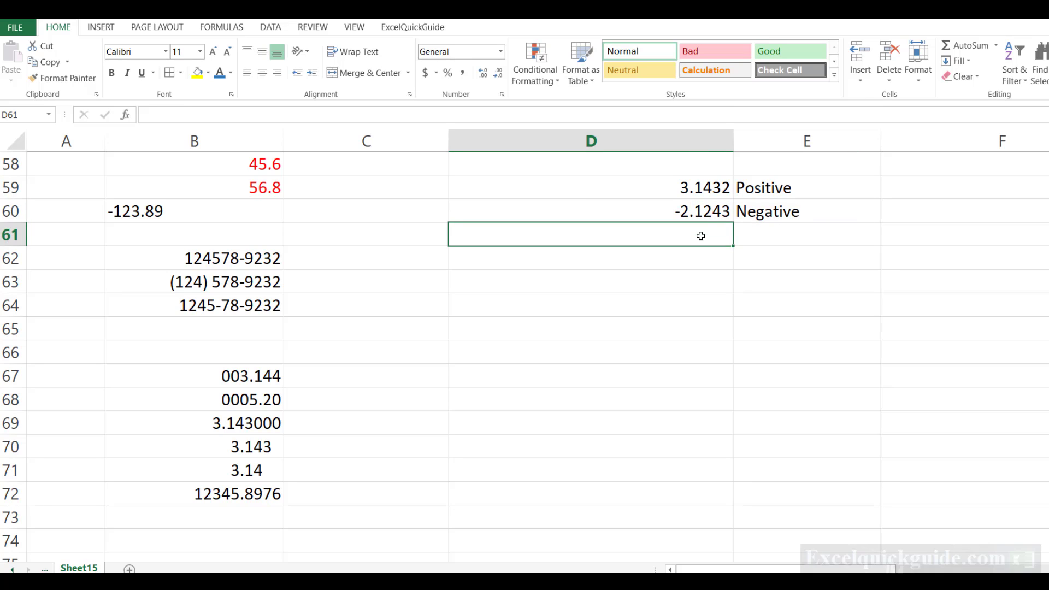
type("0.")
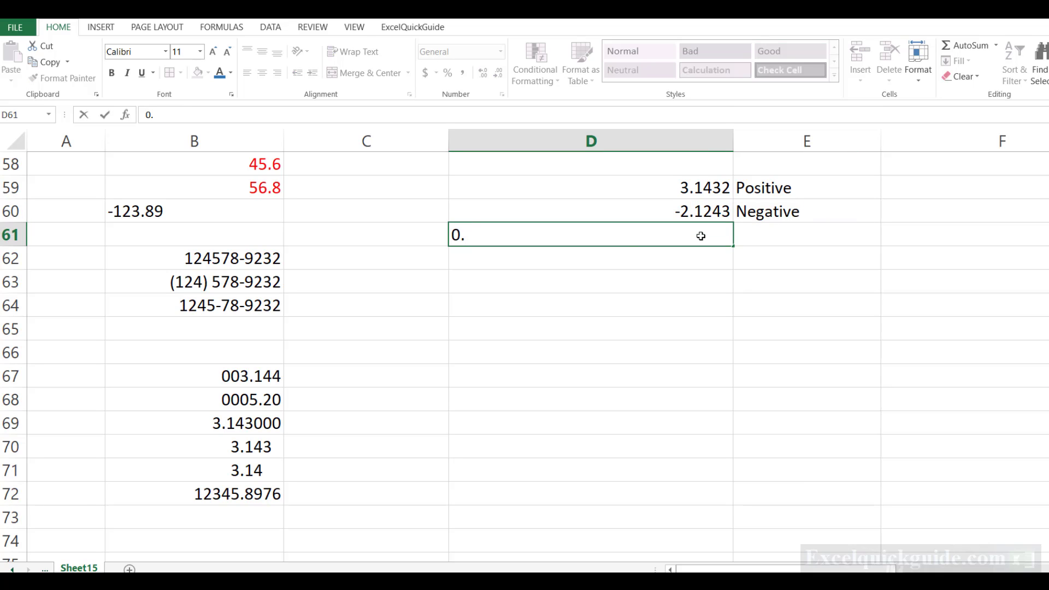
type("000")
key("Tab")
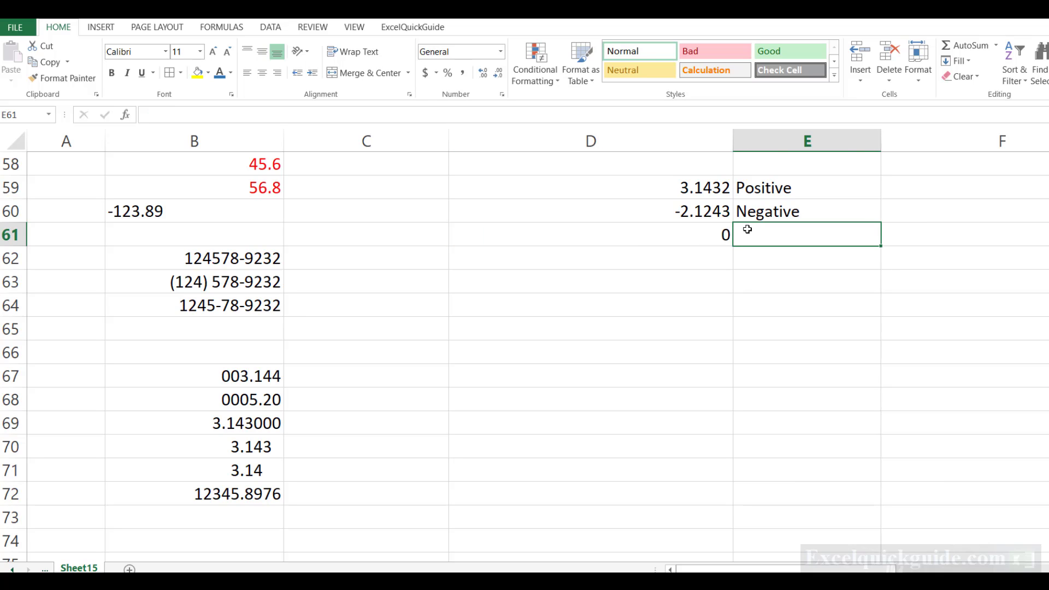
left_click(728, 235)
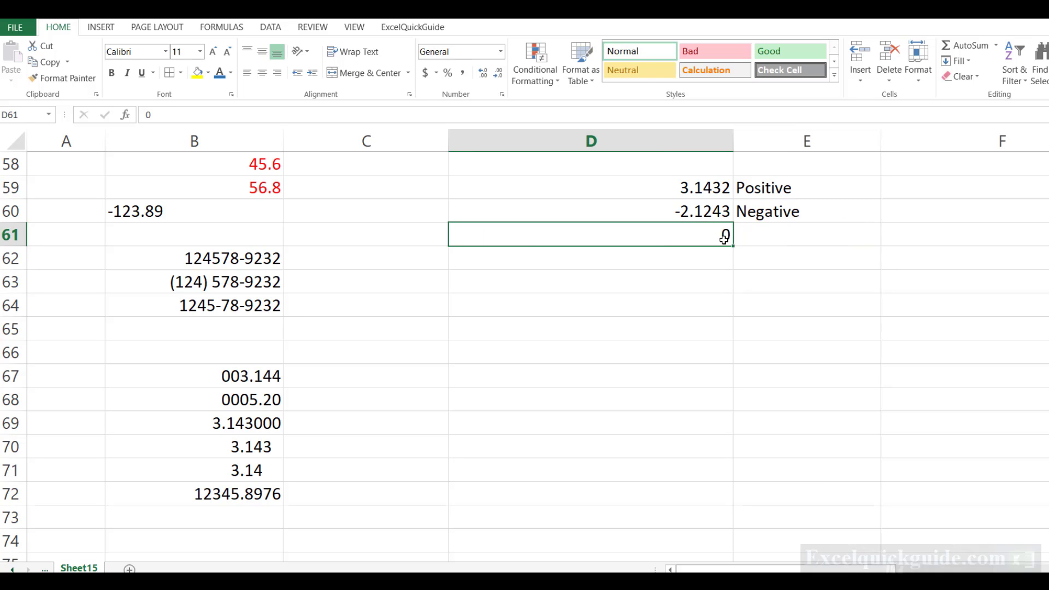
left_click(759, 236)
type("Zer")
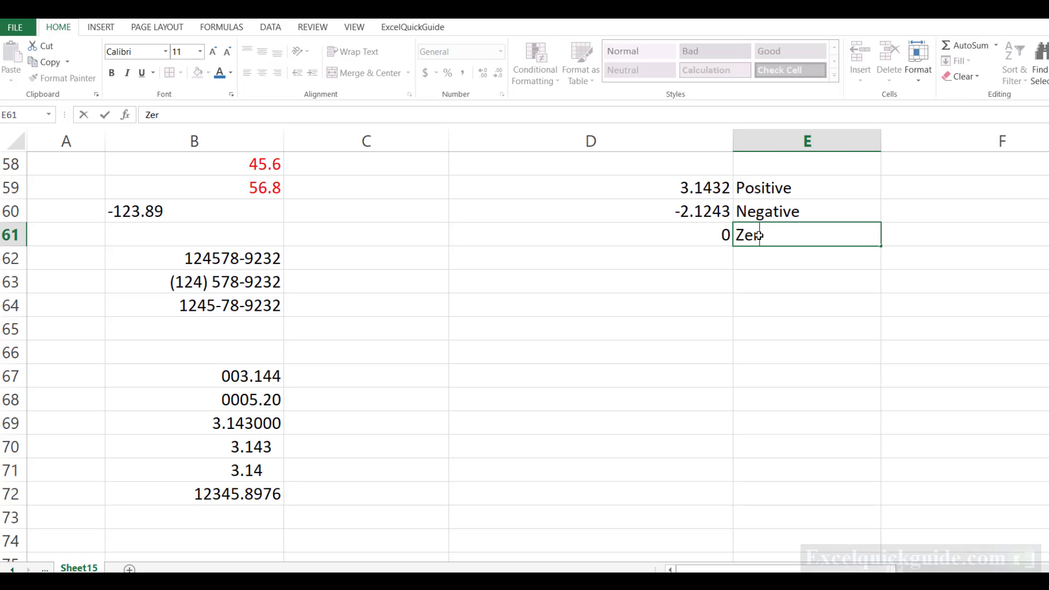
type("o")
- Enter the word Good in cell D62 and label it Text in E62
left_click(713, 234)
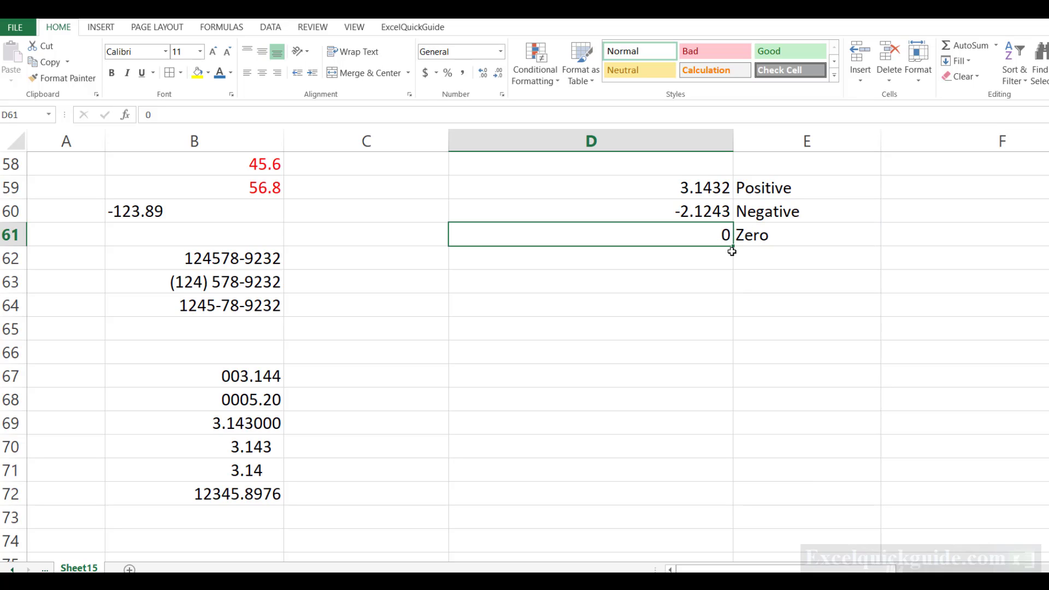
left_click(718, 258)
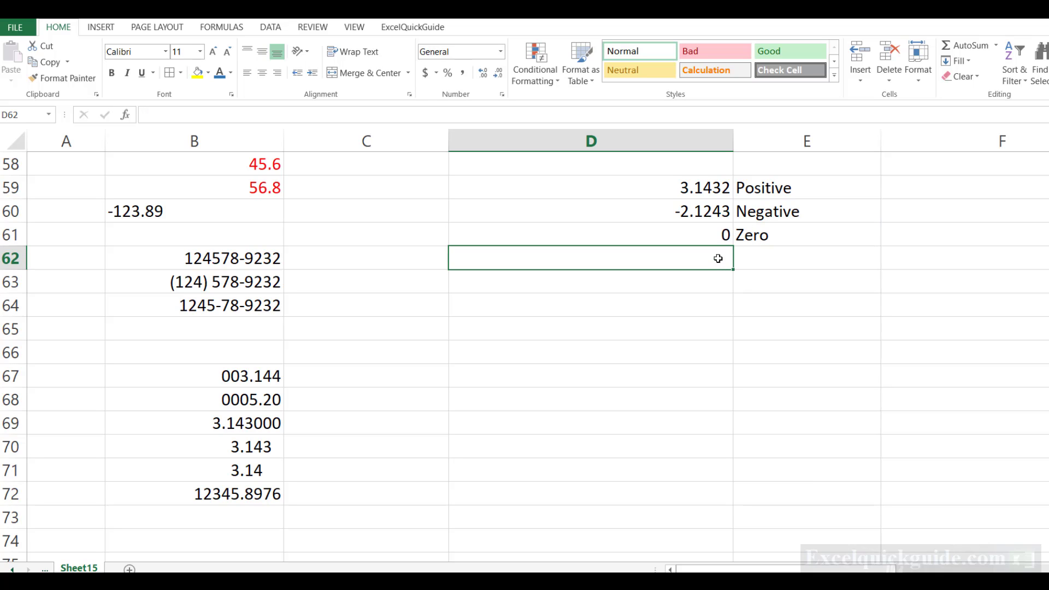
type("Good")
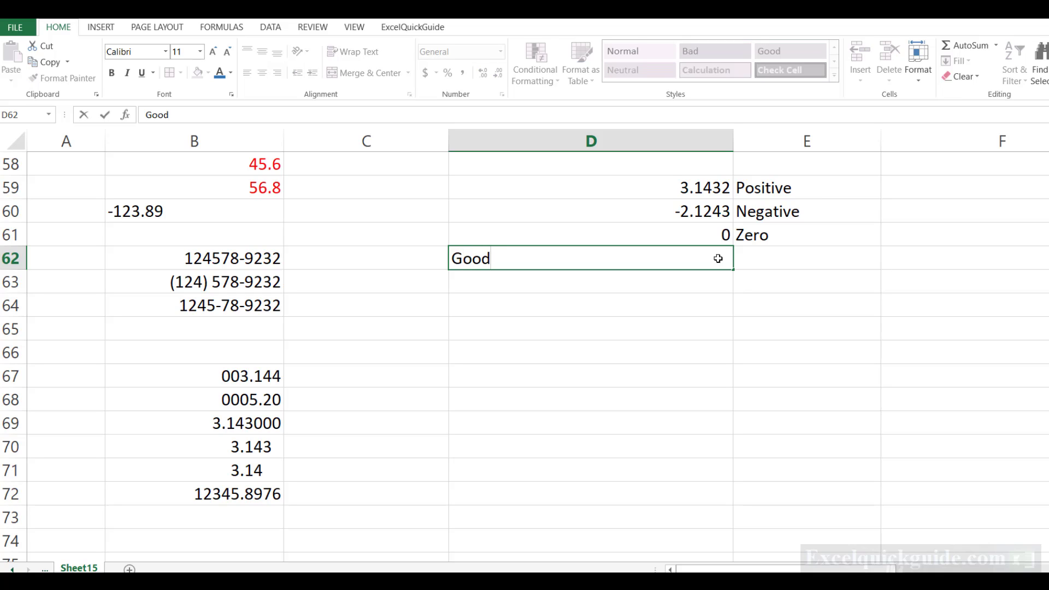
key("Tab")
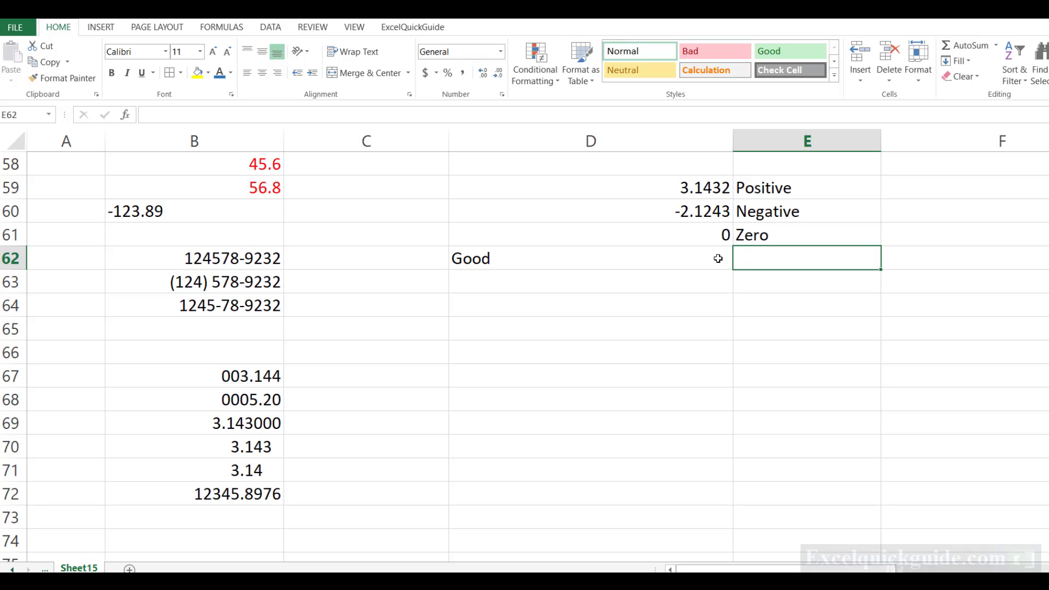
type("Text")
key("Return")
- Apply the custom number format 0.000;0.00;0.00 to the positive value in D59
left_click(691, 188)
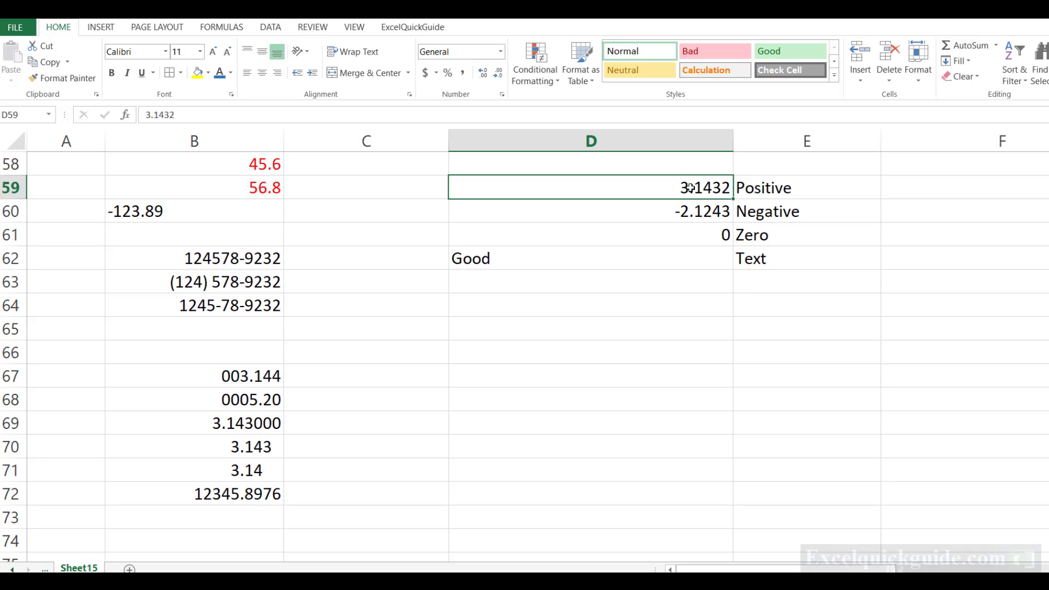
key("ctrl+1")
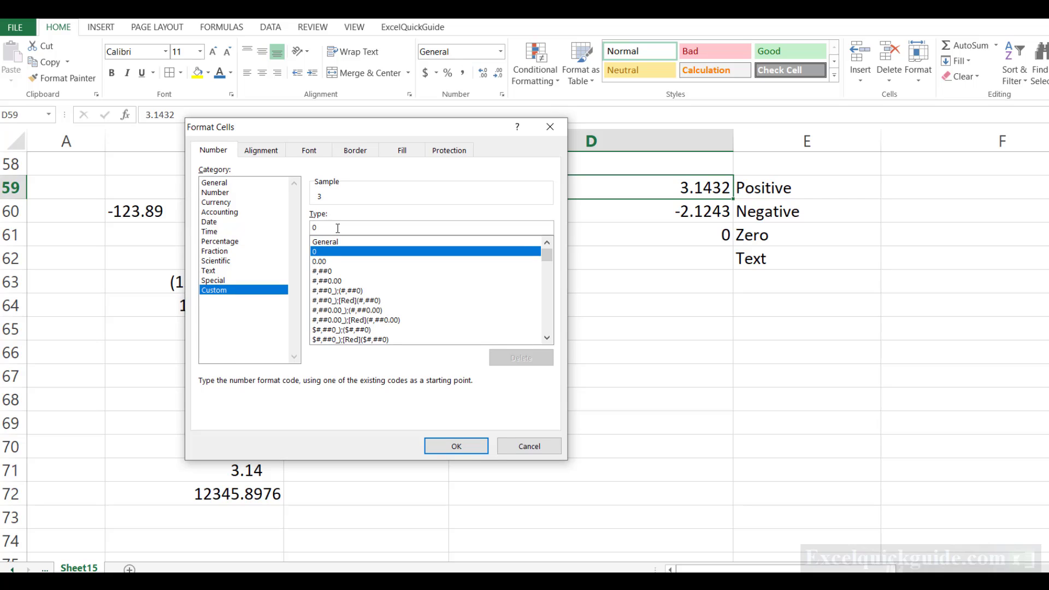
type(".")
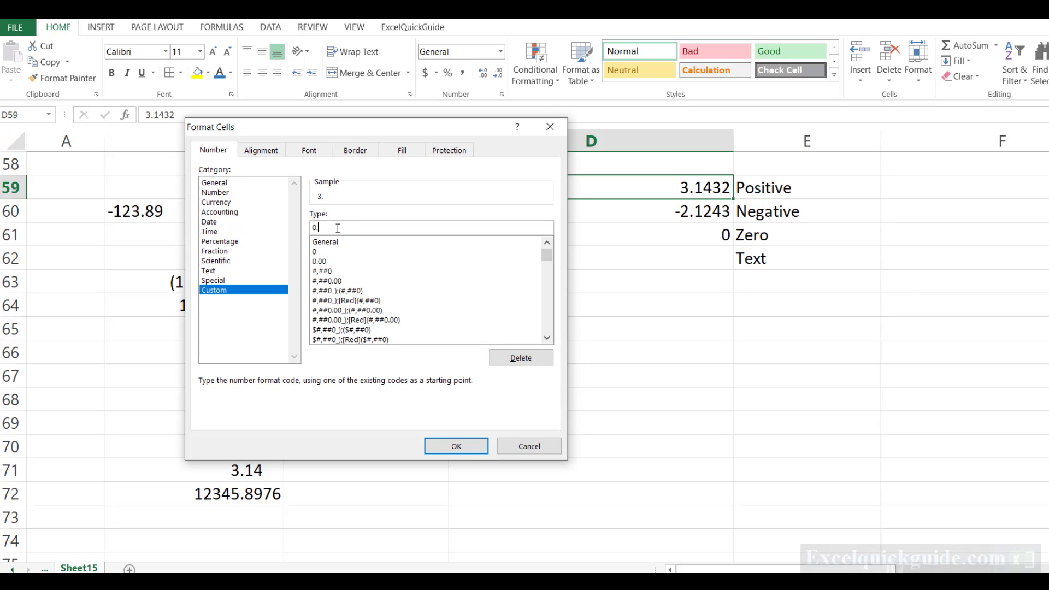
type("000")
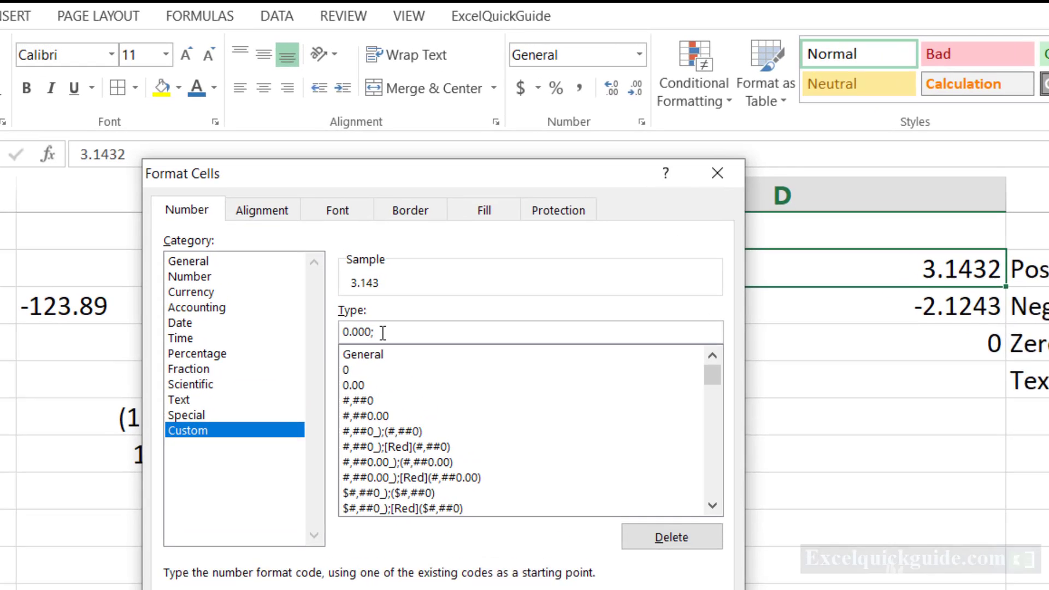
type(";")
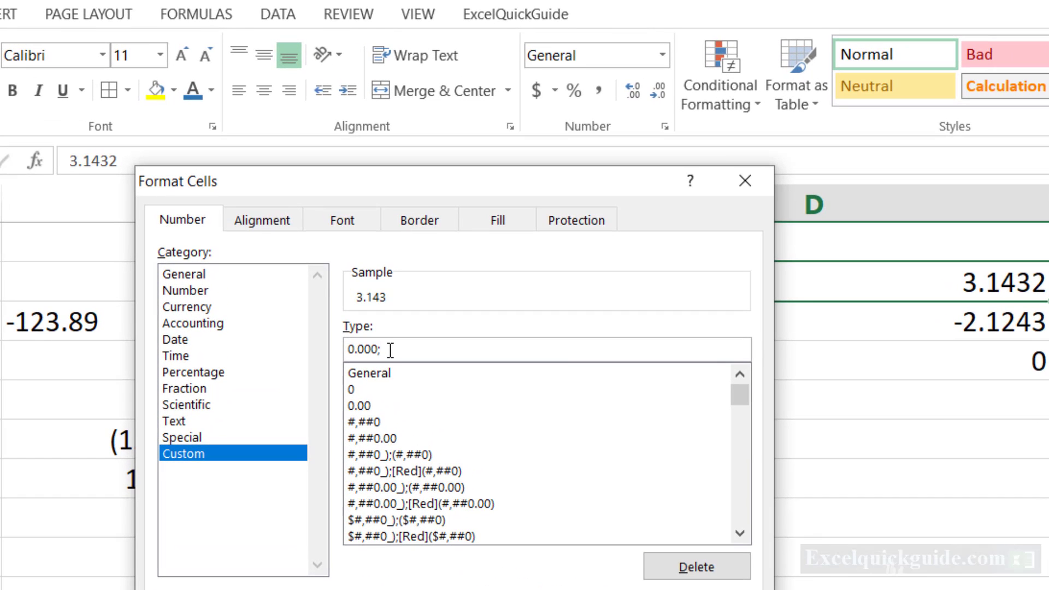
type("0.00;0.00;general")
key("Return")
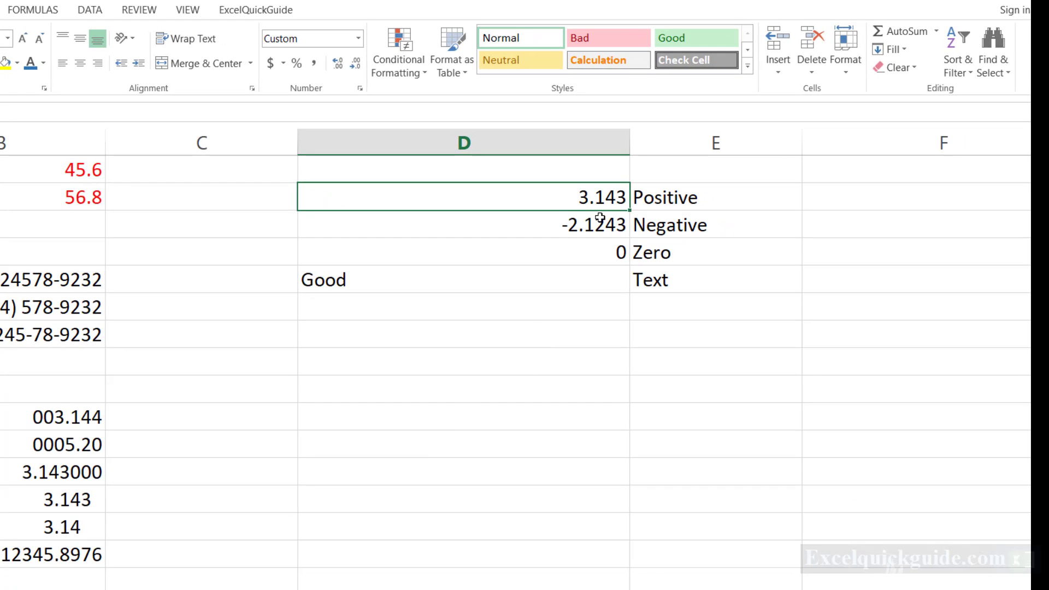
- Copy D59 and paste only its formats onto the negative value in D60
left_click(568, 216)
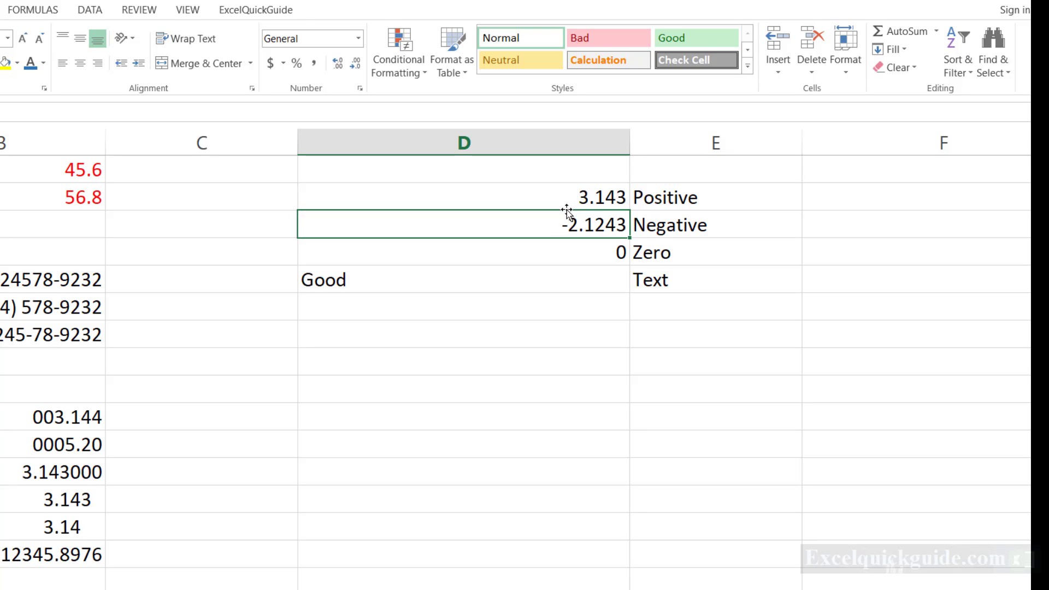
left_click(566, 201)
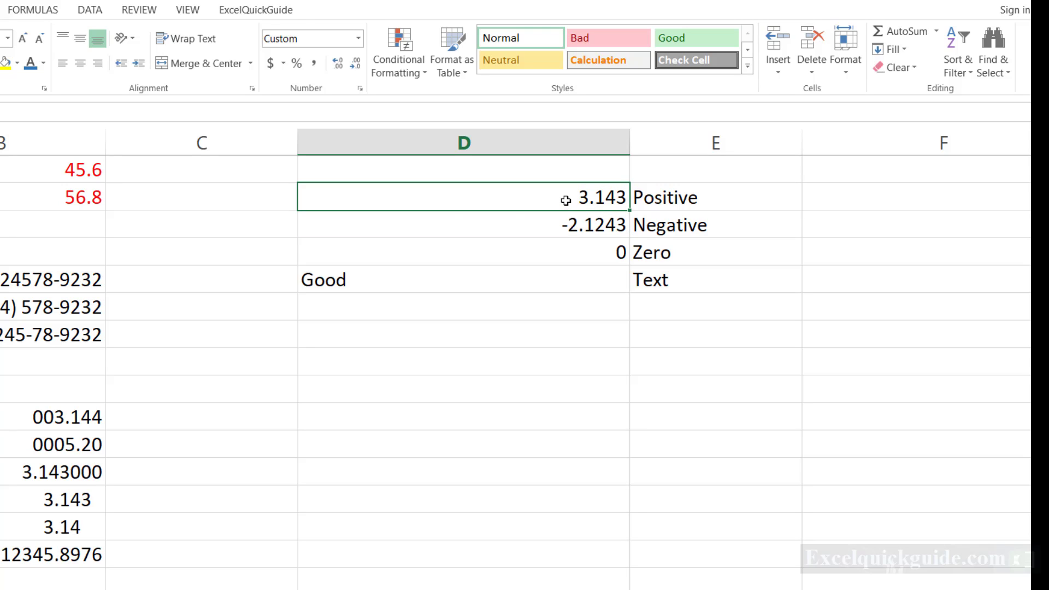
key("ctrl+c")
left_click(572, 224)
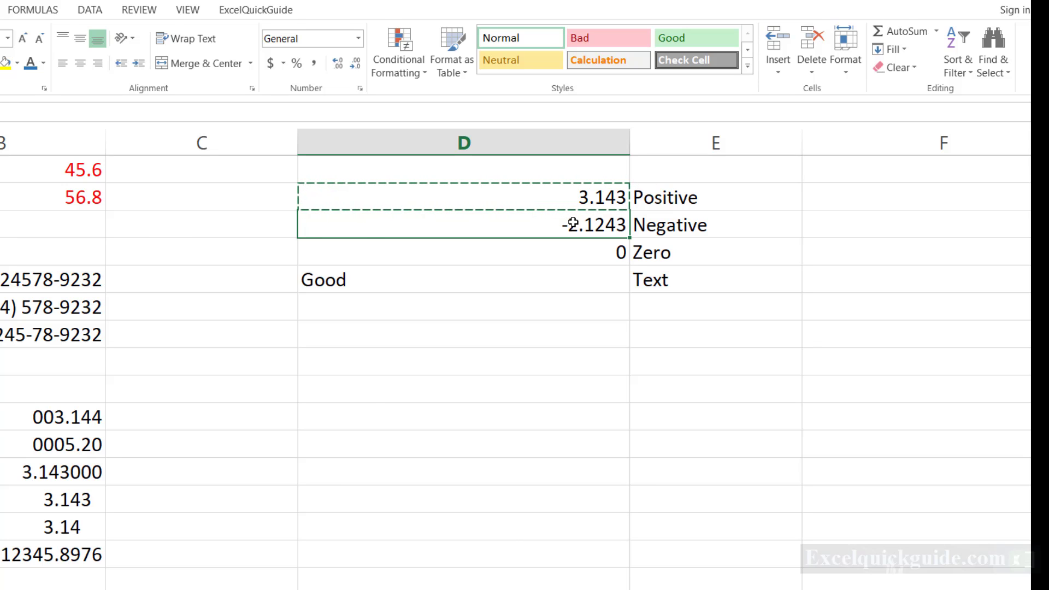
key("ctrl+alt+v")
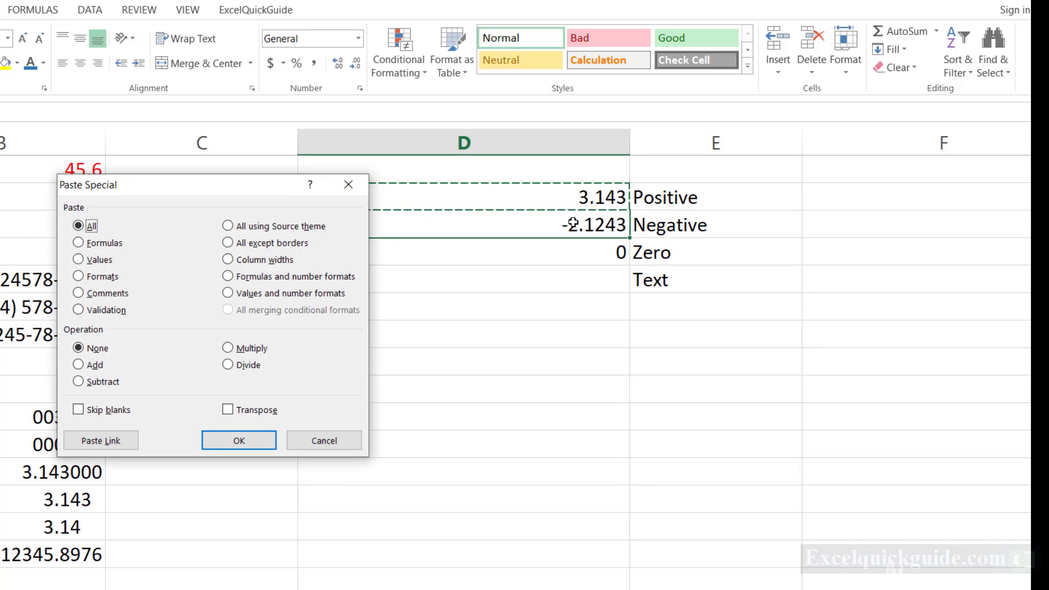
left_click(81, 277)
left_click(239, 440)
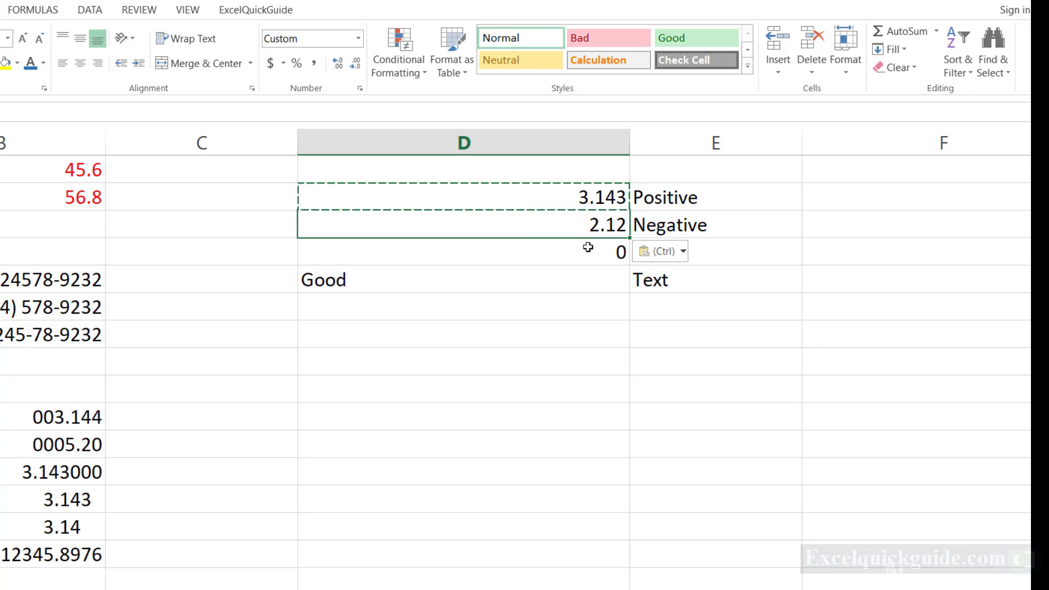
- Paste only the copied formats of D59 onto the zero value in D61
left_click(587, 247)
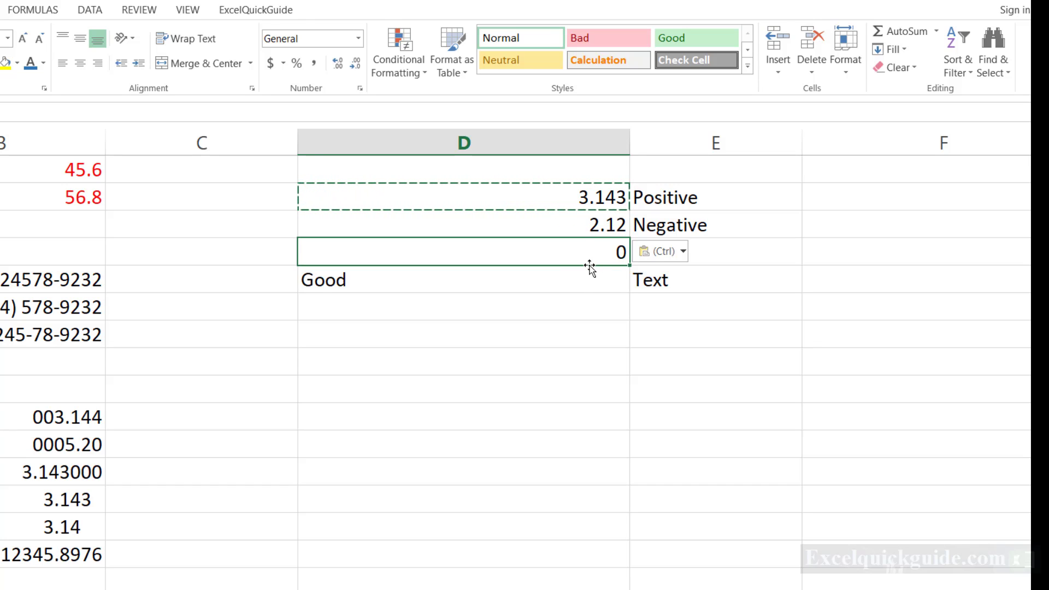
key("ctrl+alt+v")
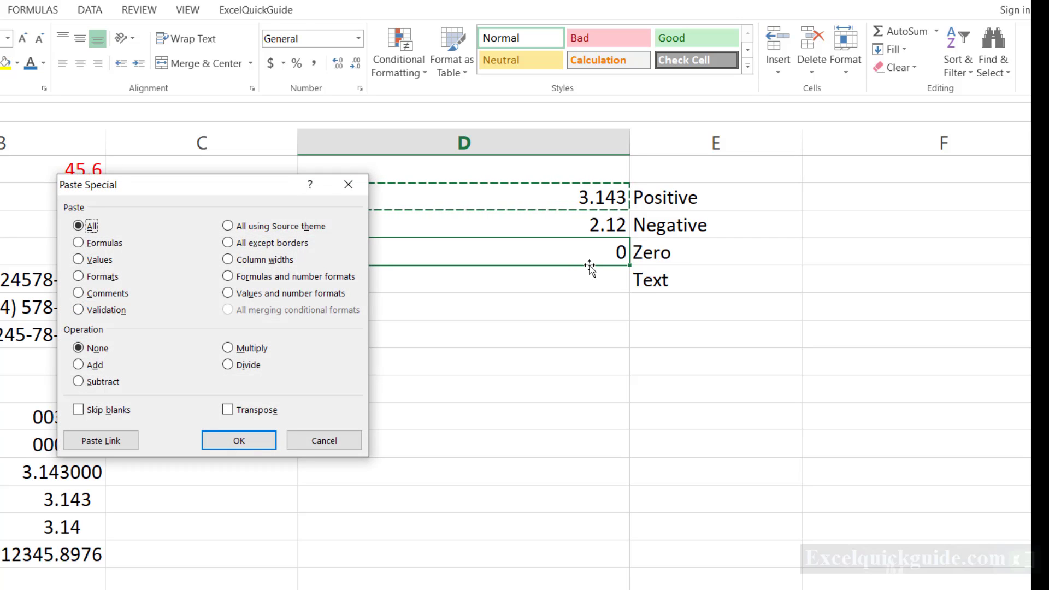
left_click(104, 277)
left_click(236, 440)
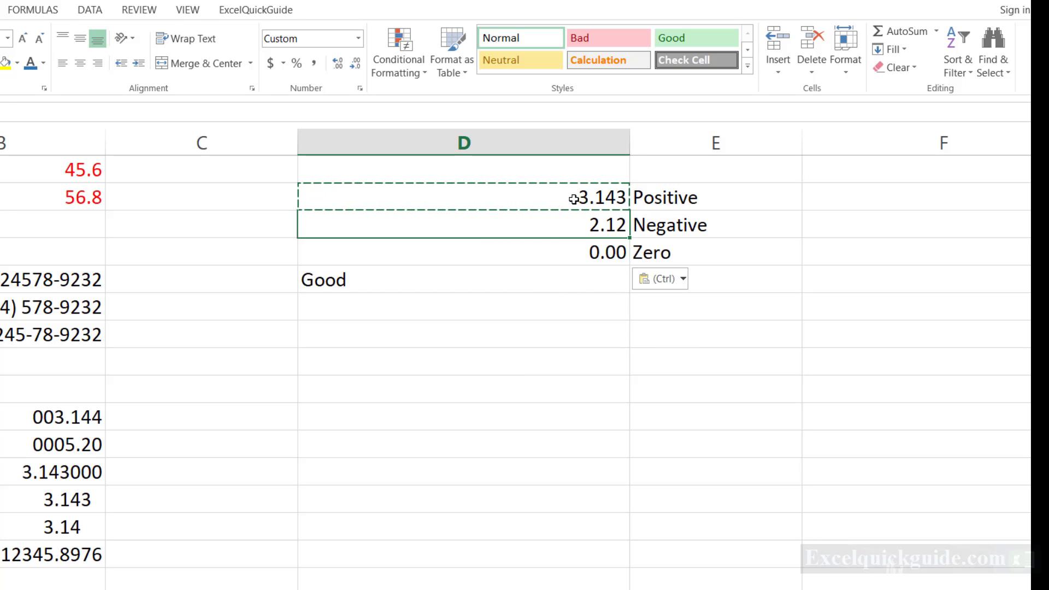
- Change the custom number format of the positive value in D59 to 0.000;-0.00;0.00
left_click(574, 199)
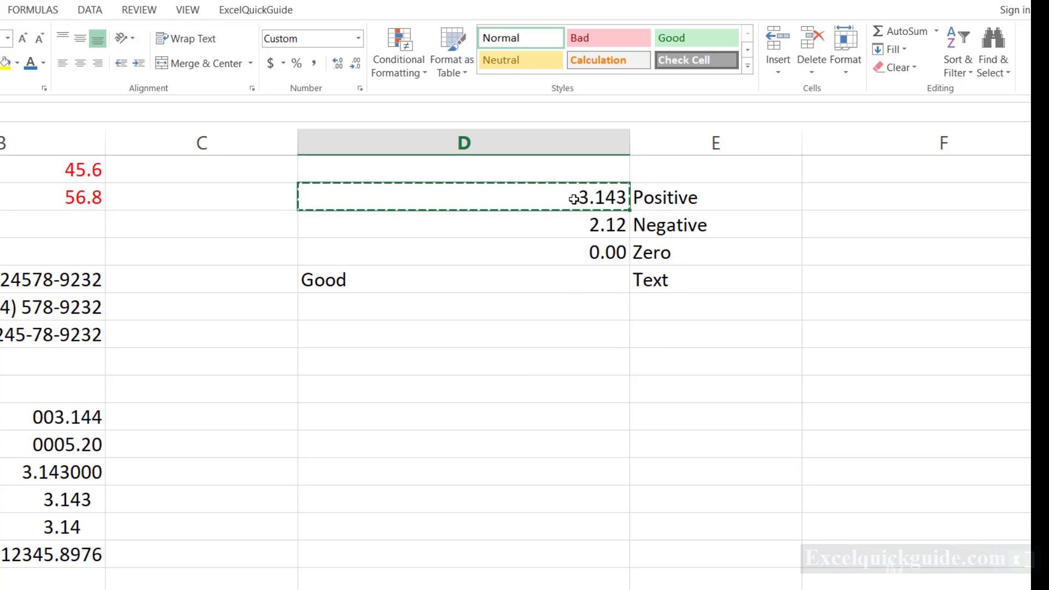
key("ctrl+1")
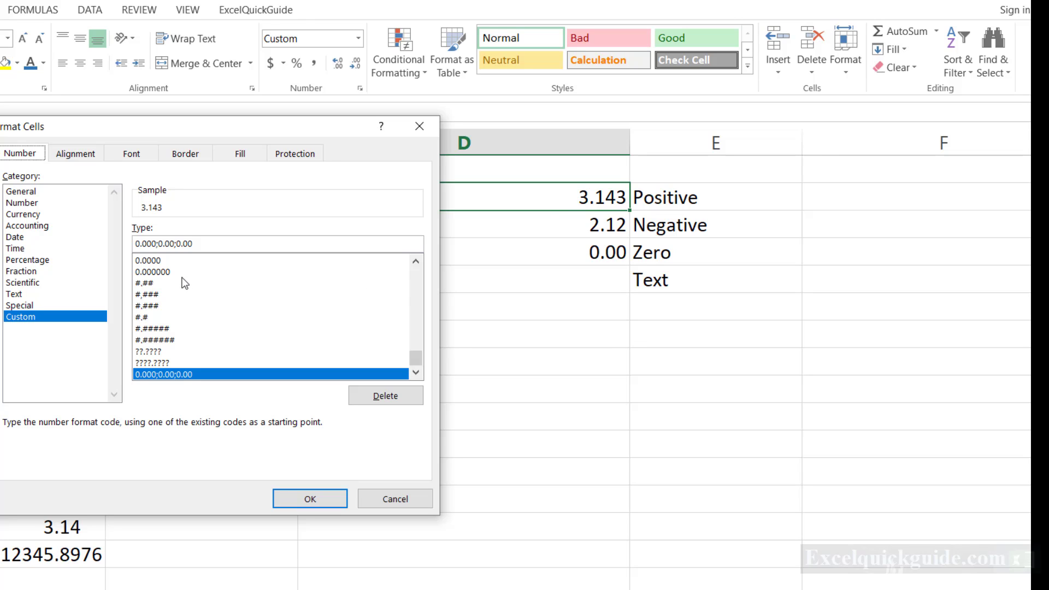
left_click(182, 374)
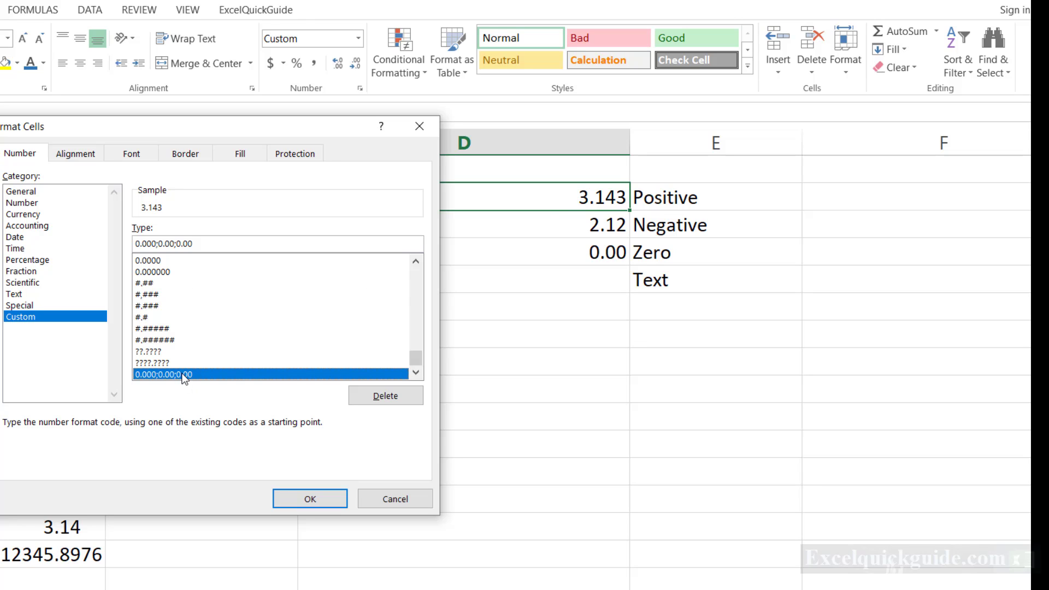
left_click(159, 243)
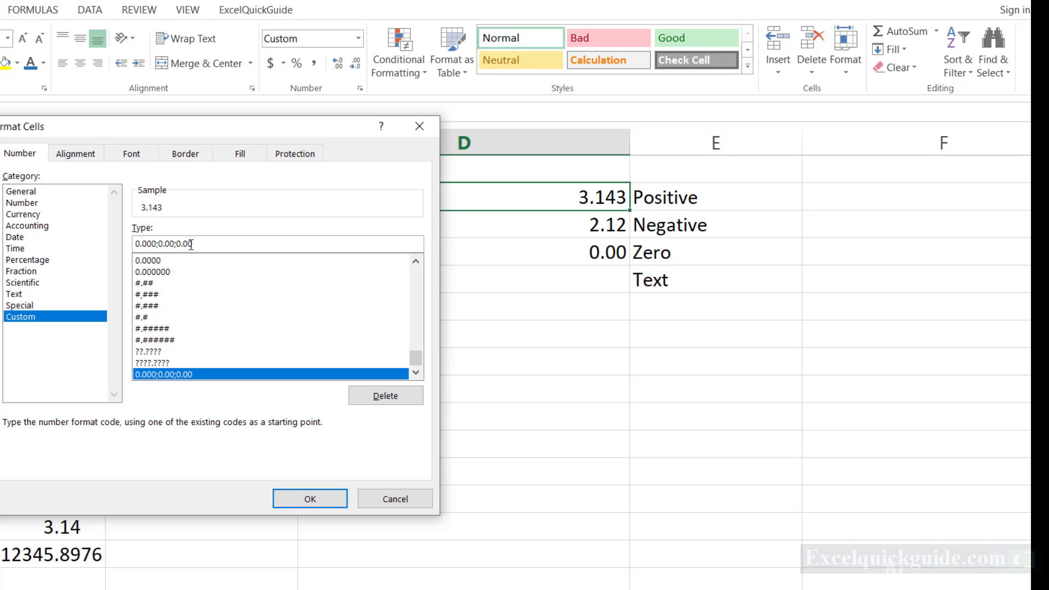
type("-")
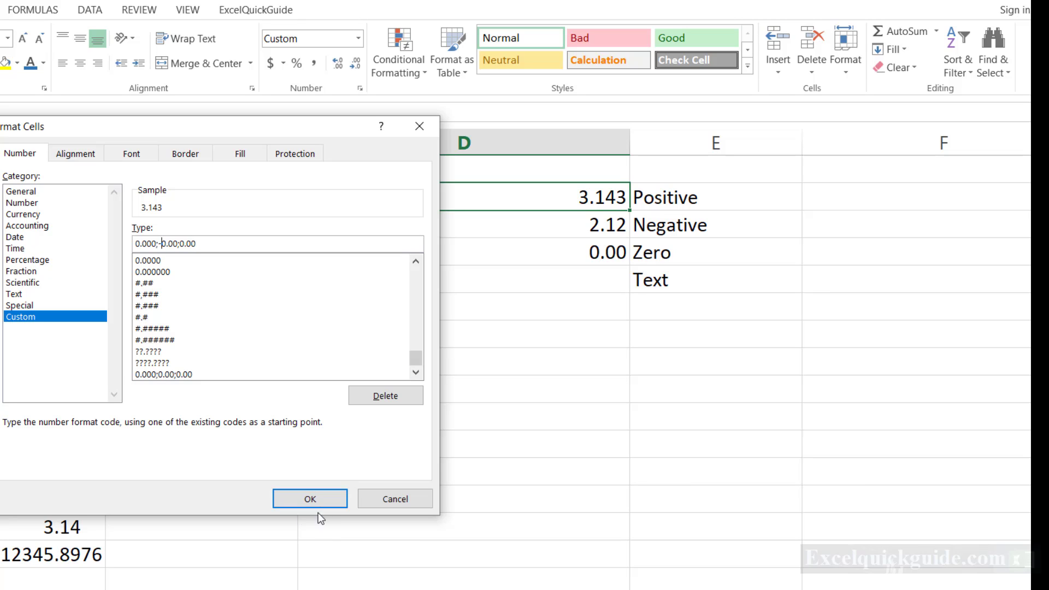
left_click(310, 499)
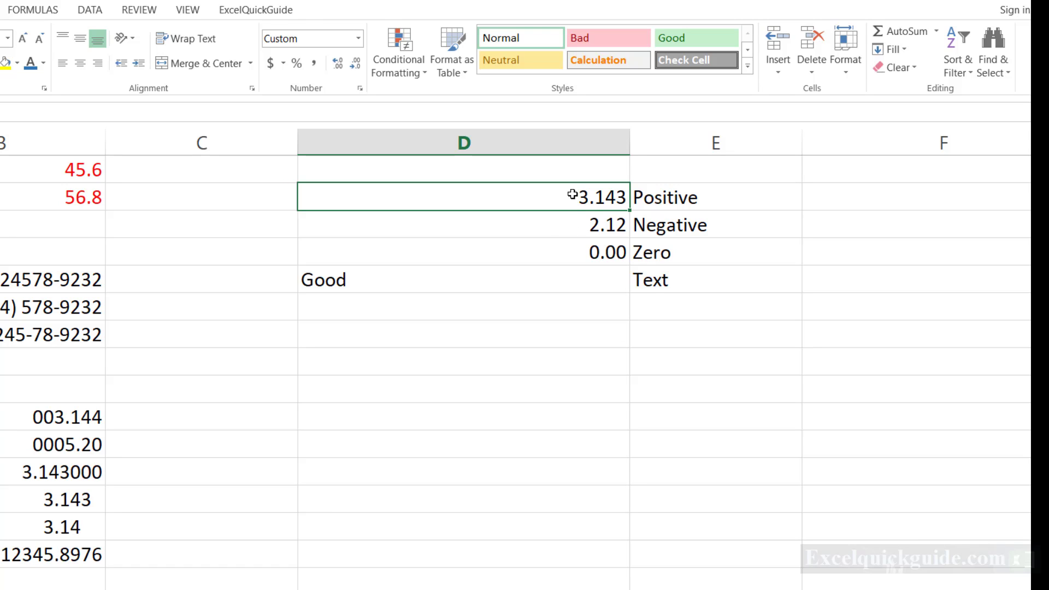
- Copy D59 and paste only its updated formats onto the negative value in D60
key("ctrl+c")
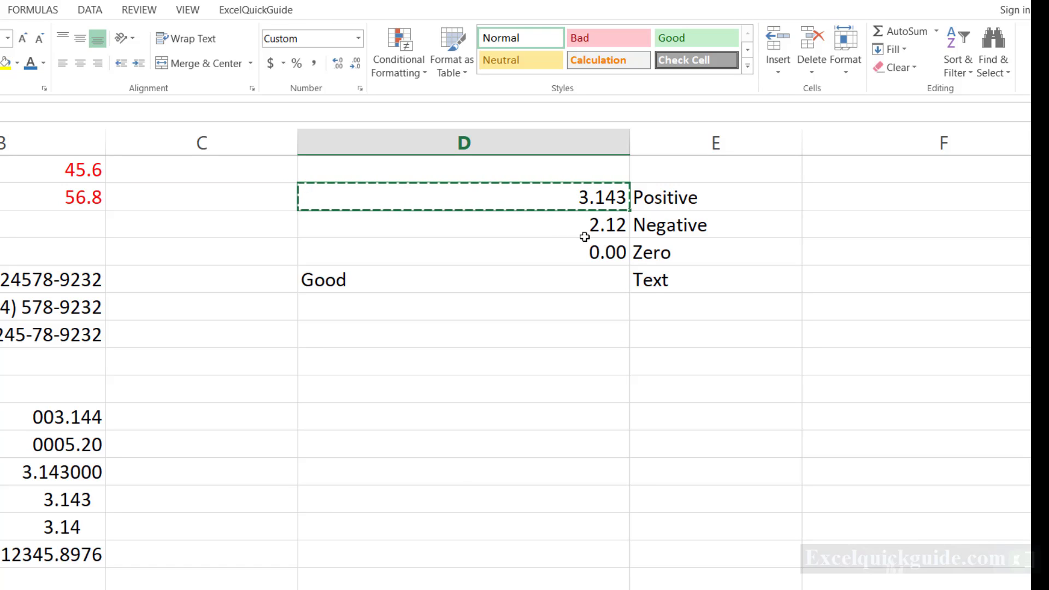
left_click(583, 226)
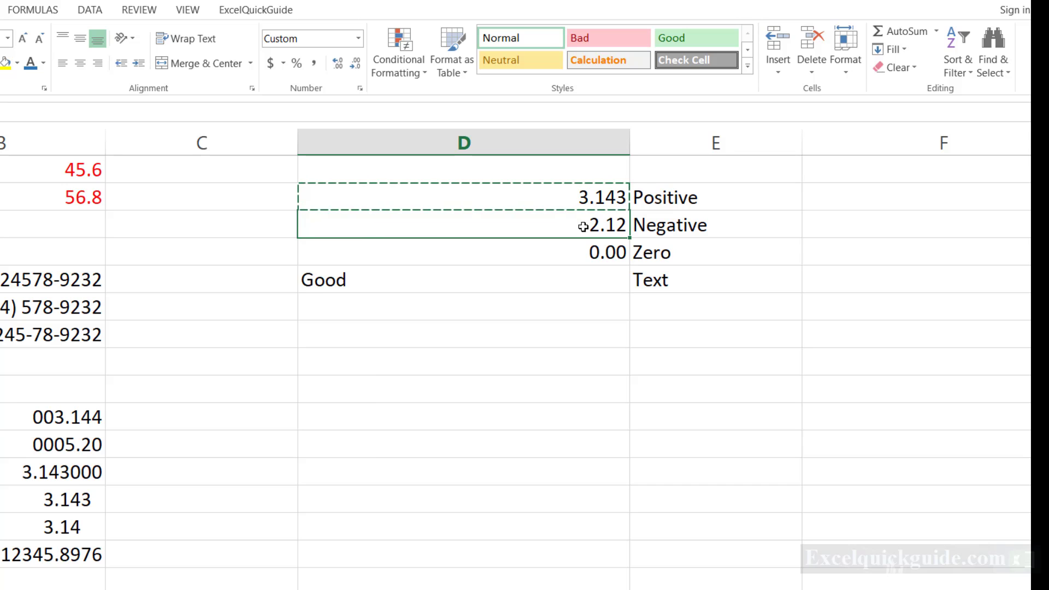
key("ctrl+alt+v")
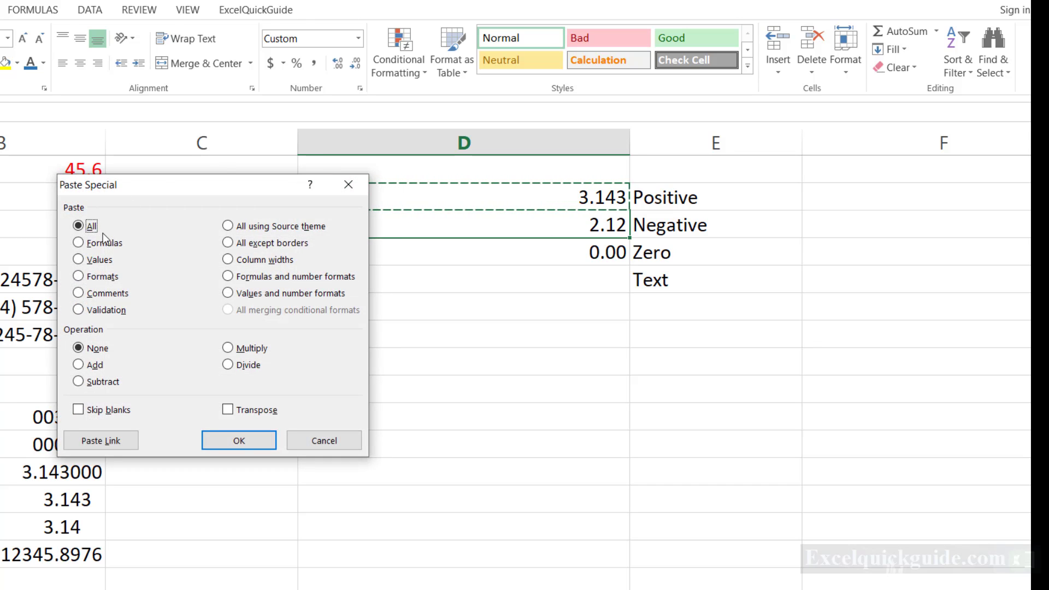
left_click(88, 276)
left_click(239, 440)
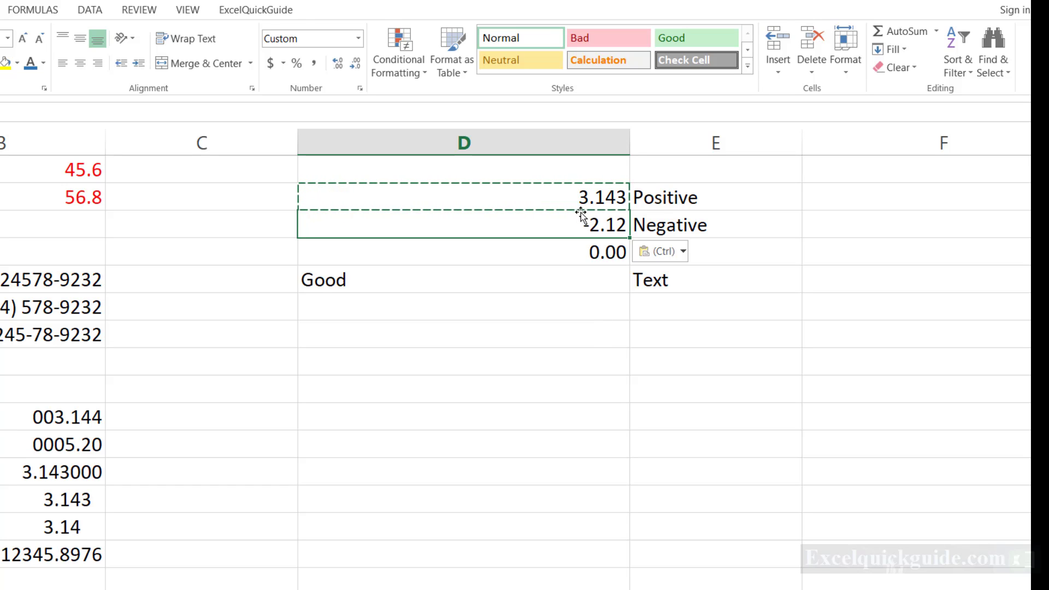
- Add a [Blue] colour code before the positive section of D59's custom format, making it [Blue]0.000;-0.00;0.00
left_click(537, 196)
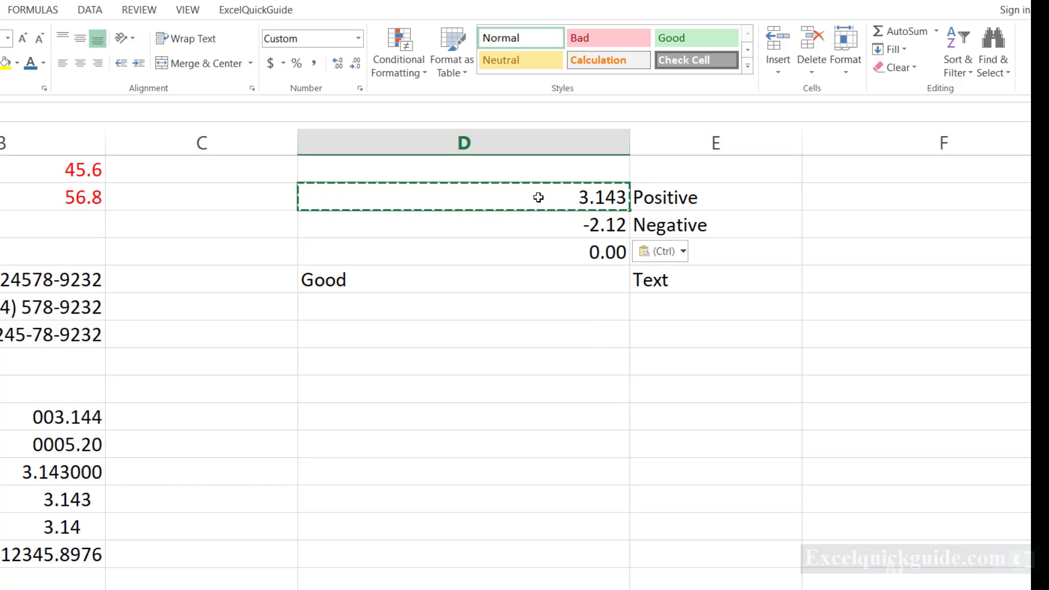
key("ctrl+1")
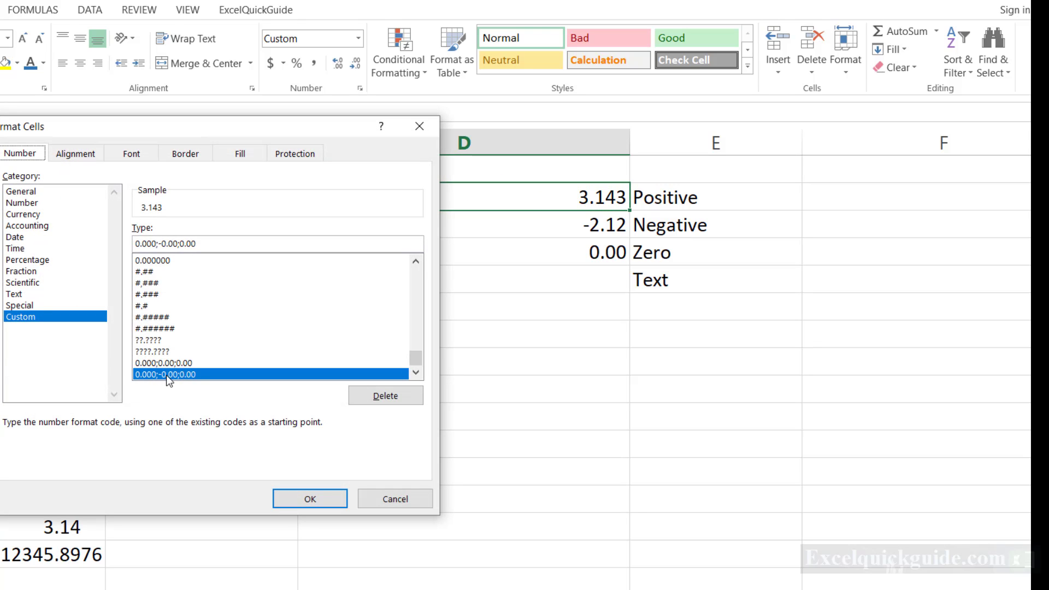
left_click(157, 243)
key("Home")
type("[")
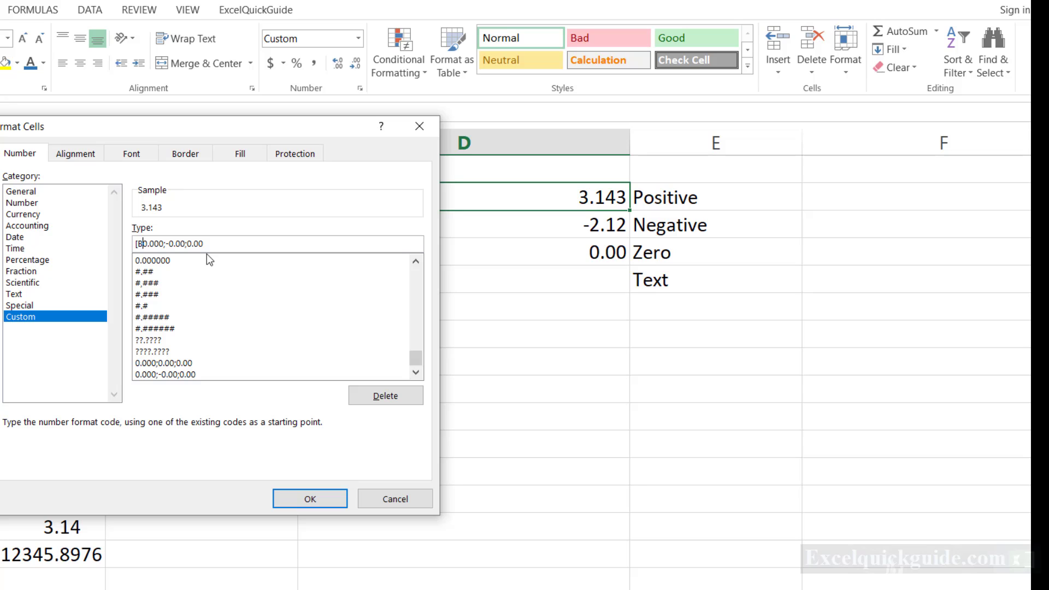
type("blue]")
left_click(309, 499)
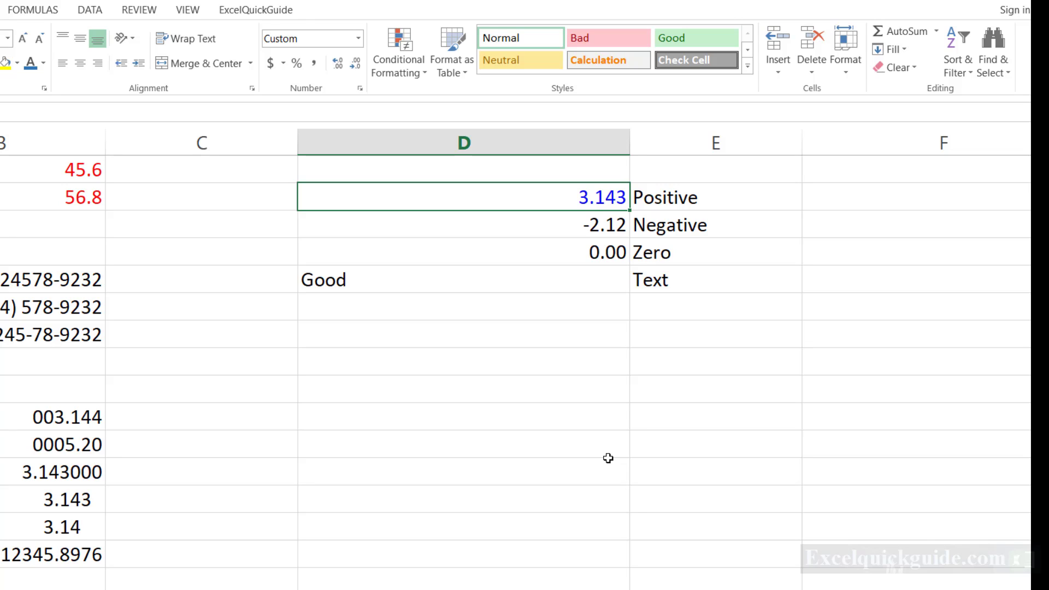
- Enter the positive sample values 43.567, 56.8972, 765.980 and 9876.5678 down cells D64 to D67
left_click(546, 337)
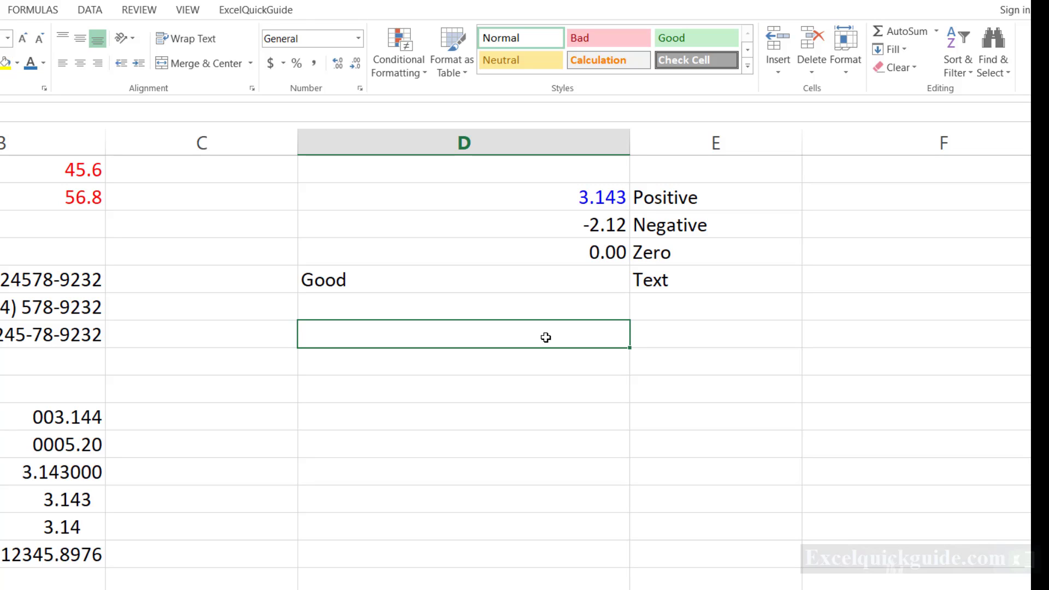
type("43.567")
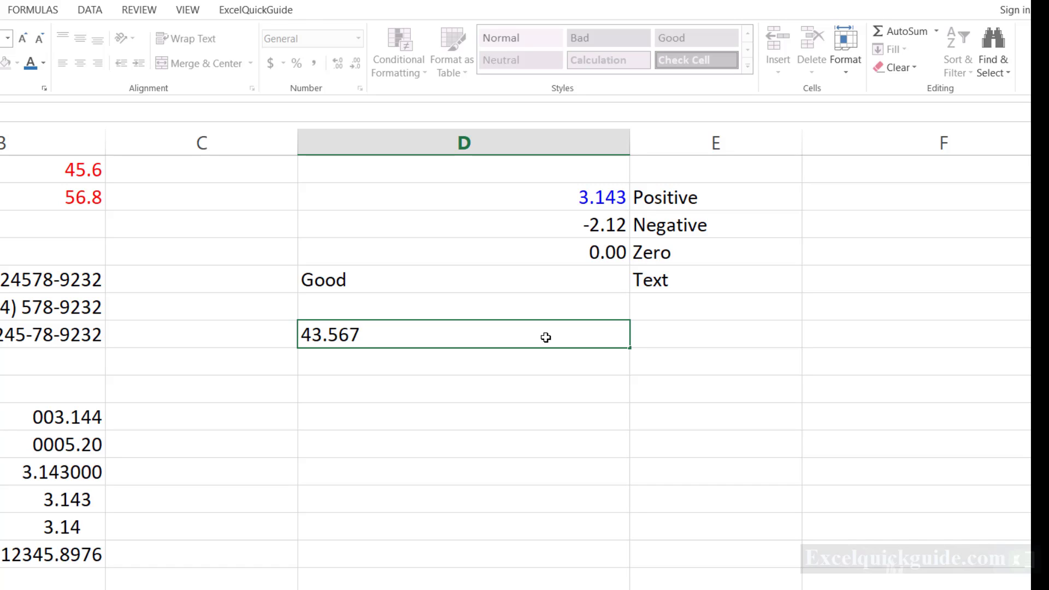
key("Return")
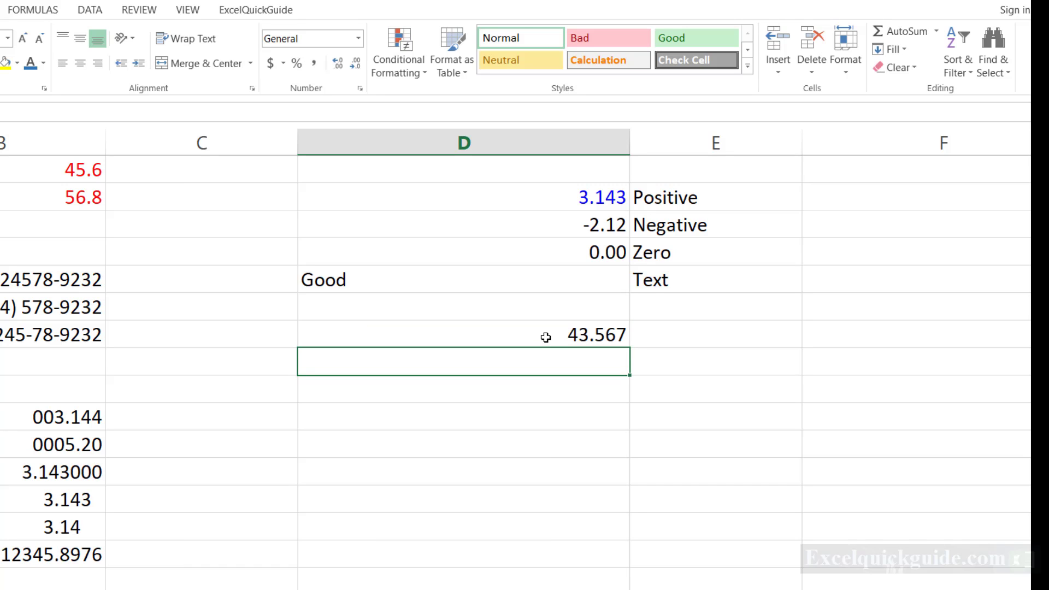
type("56.8")
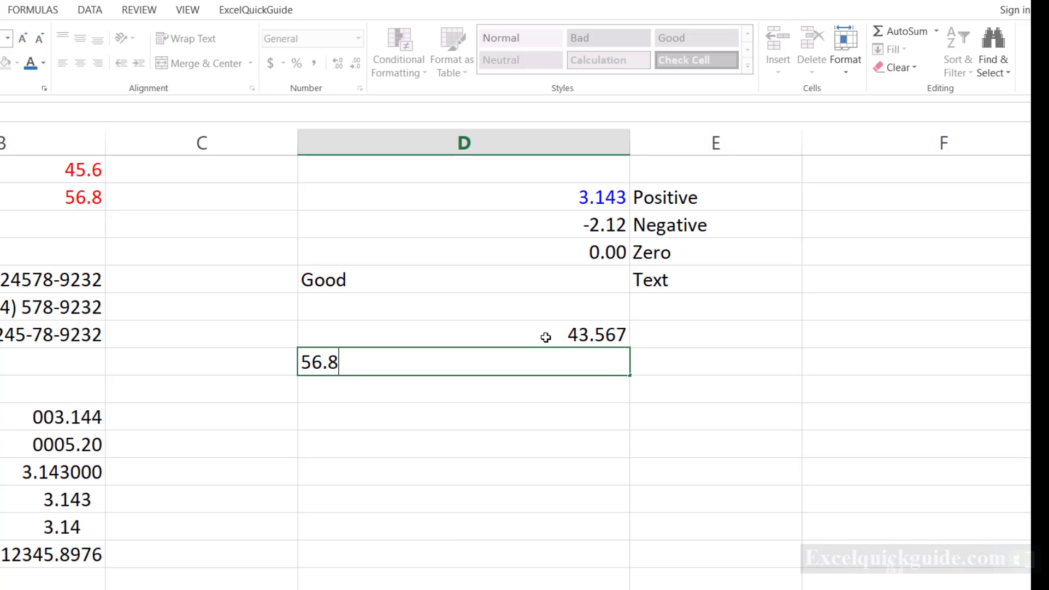
type("972")
key("Return")
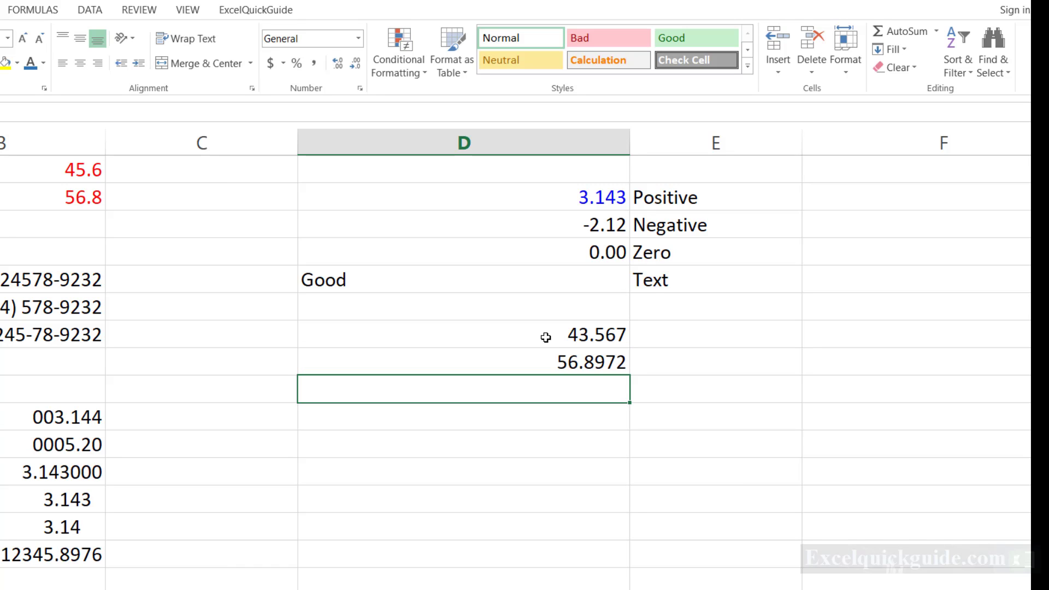
type("765.980")
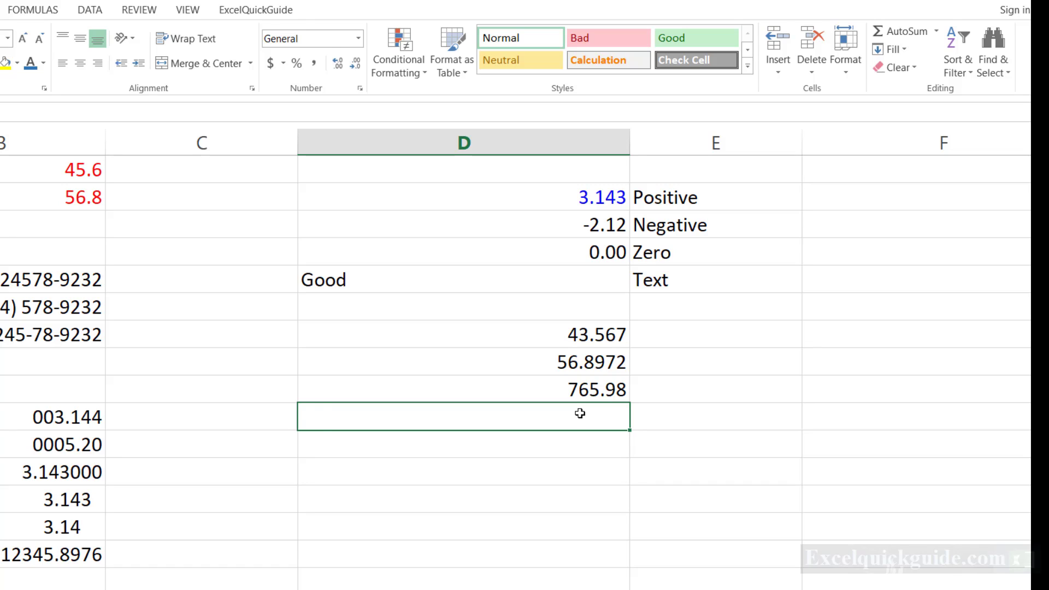
type("987")
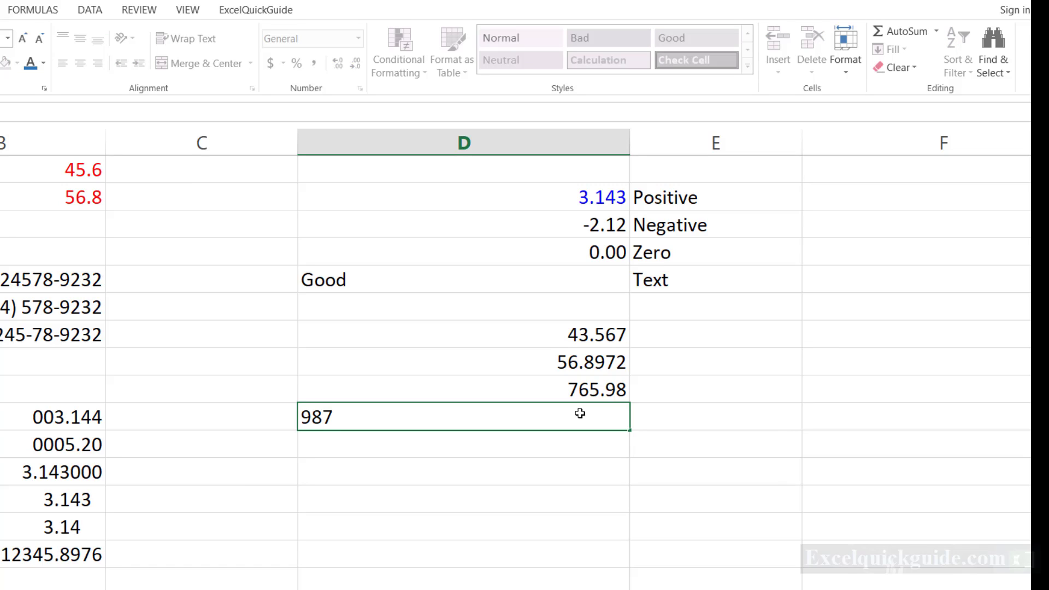
type("6.5678")
key("Return")
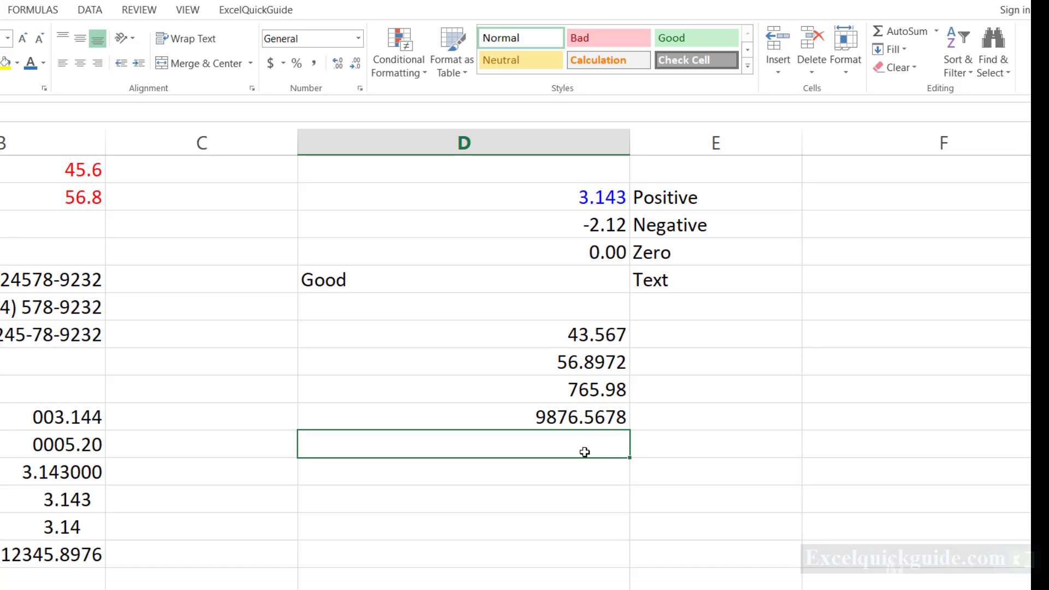
- Enter the negative sample values -234.987 in D68 and -567.8965 in D69
type("-23")
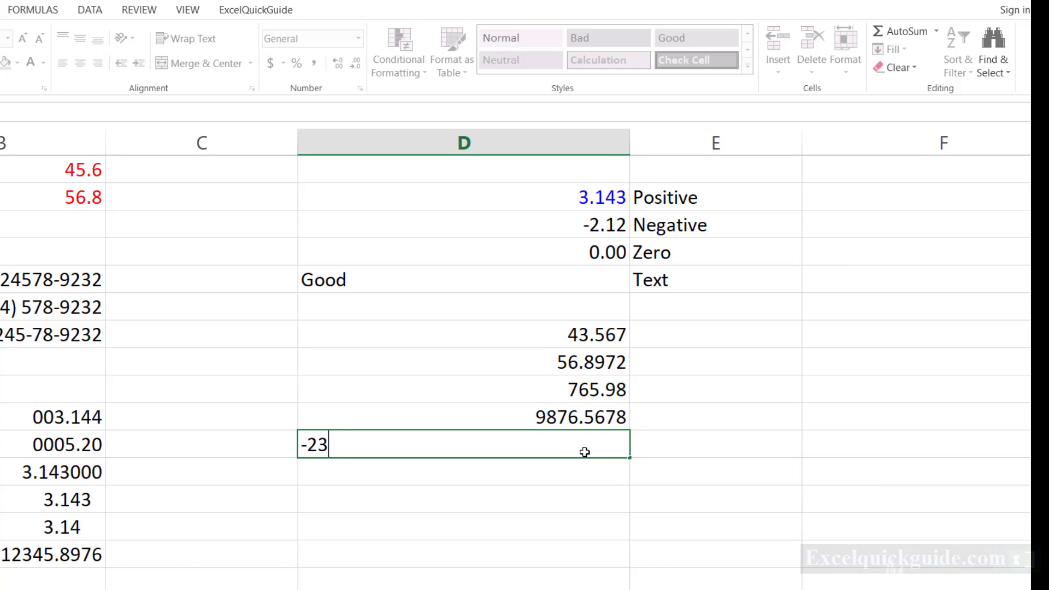
type("4.987")
key("Return")
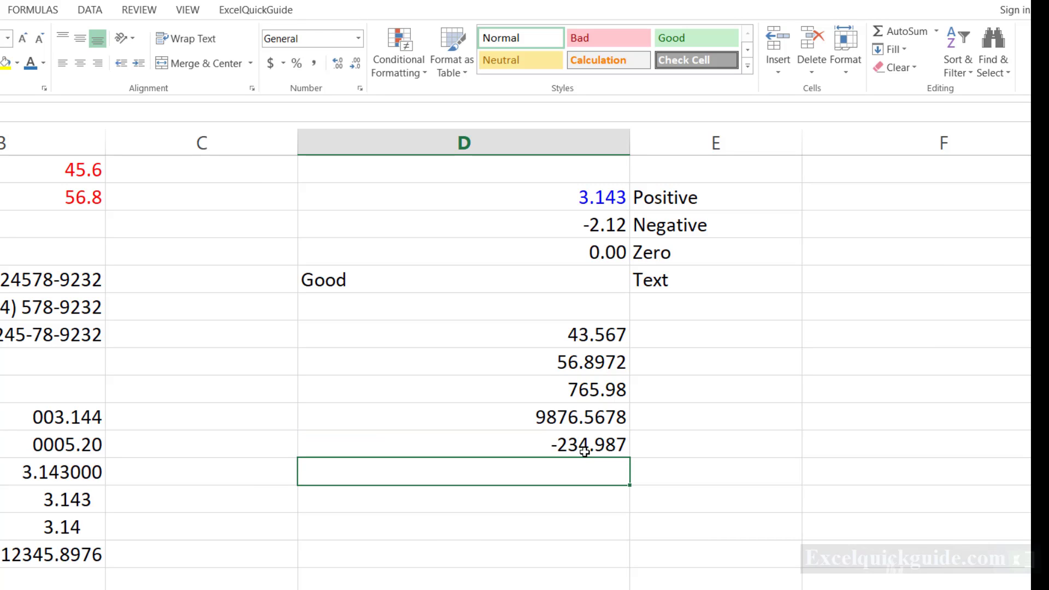
type("-567")
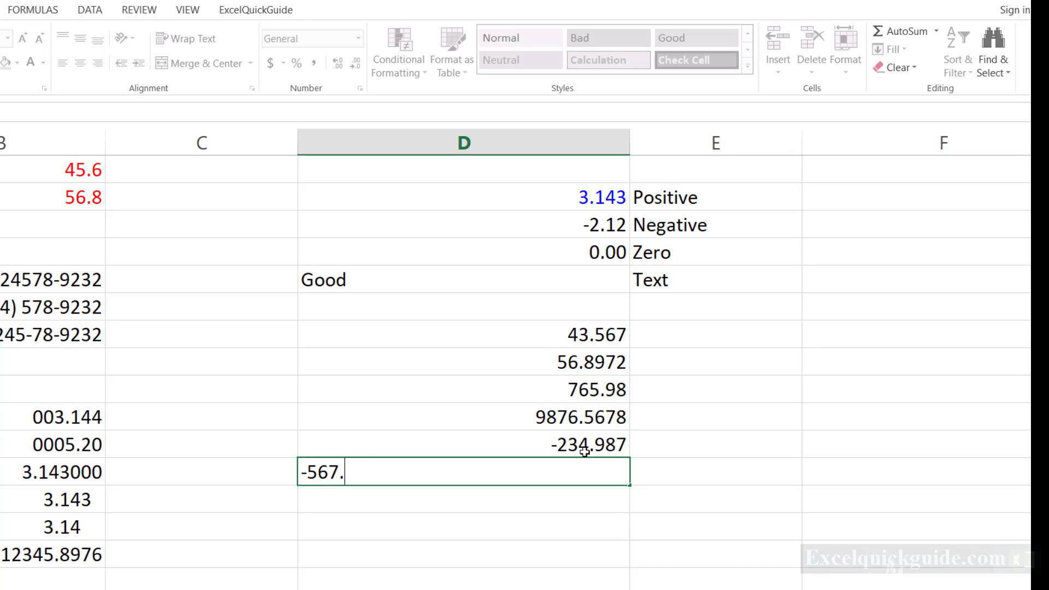
type(".8965")
key("Return")
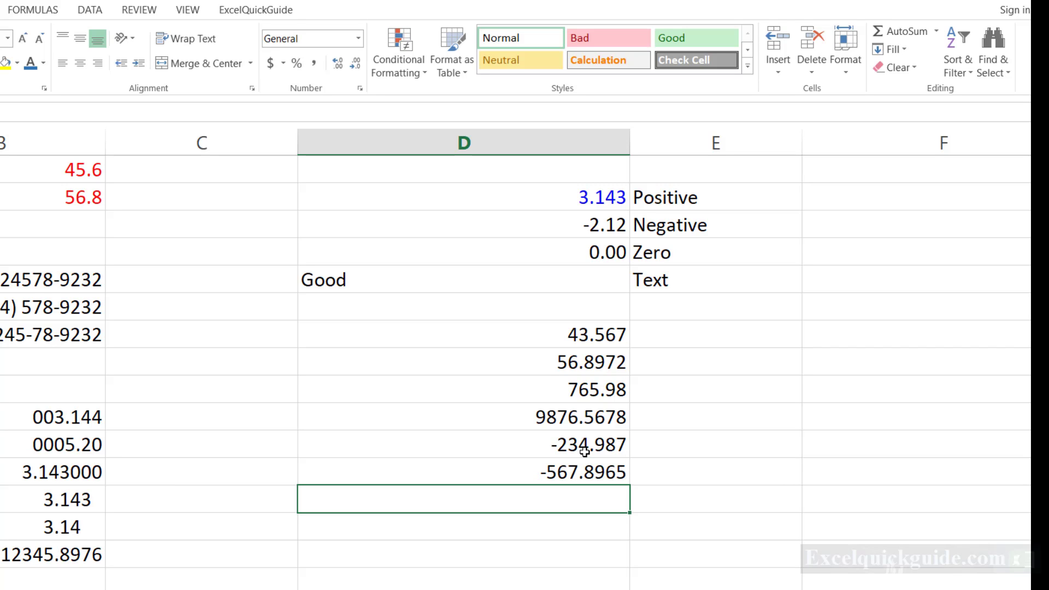
- Enter the zero value 0.0 in D70 and the text Fair in D71
type("0.")
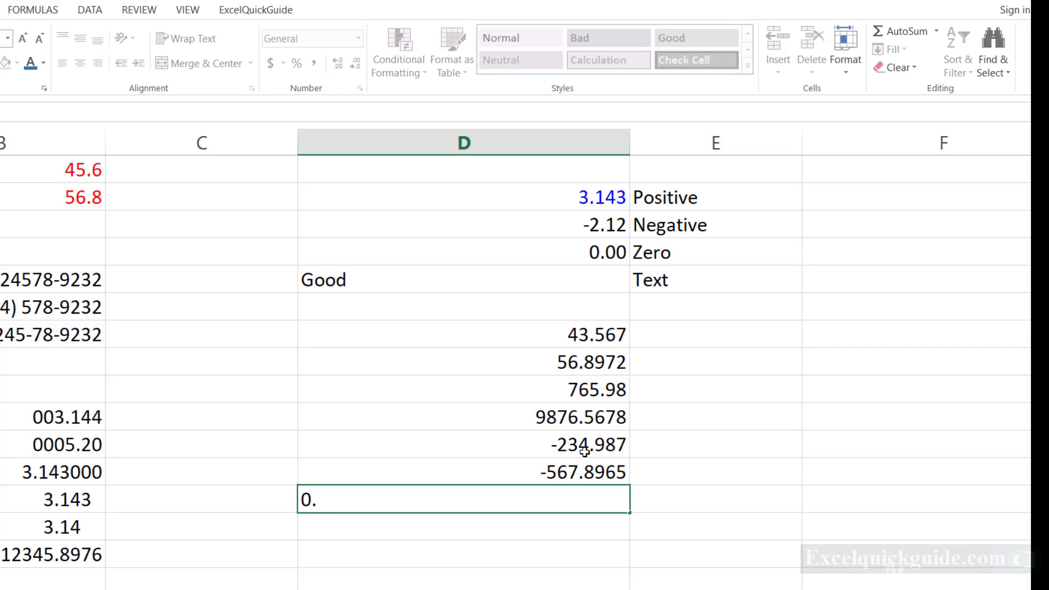
type("0")
key("Return")
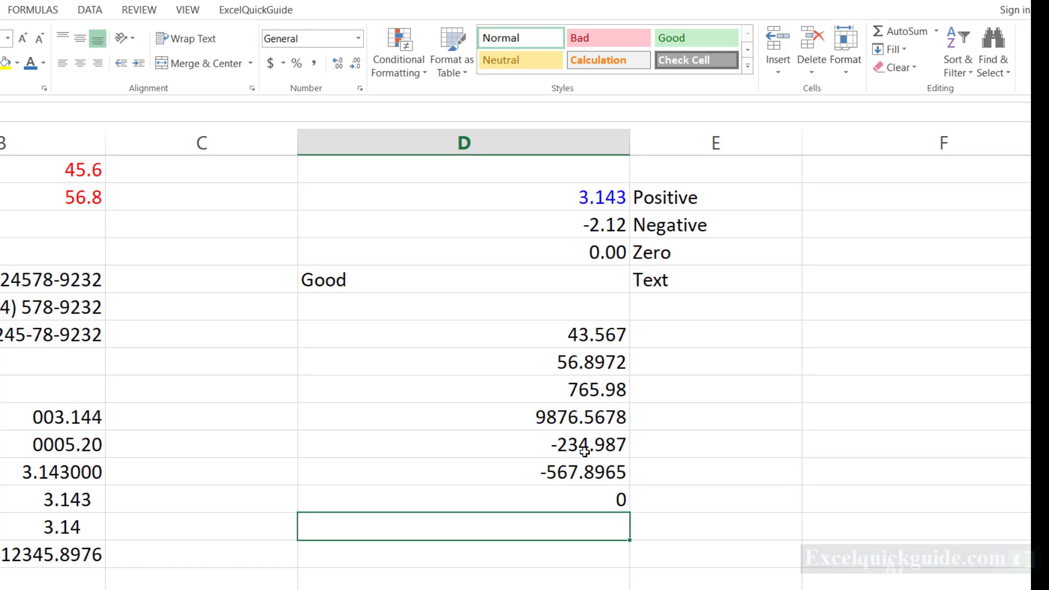
type("Fair")
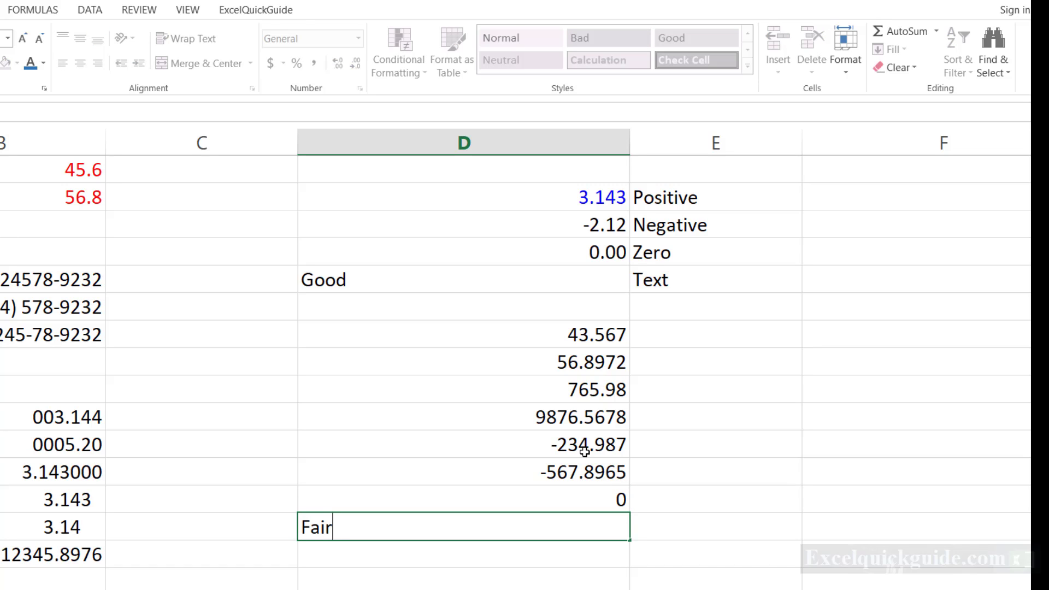
key("Return")
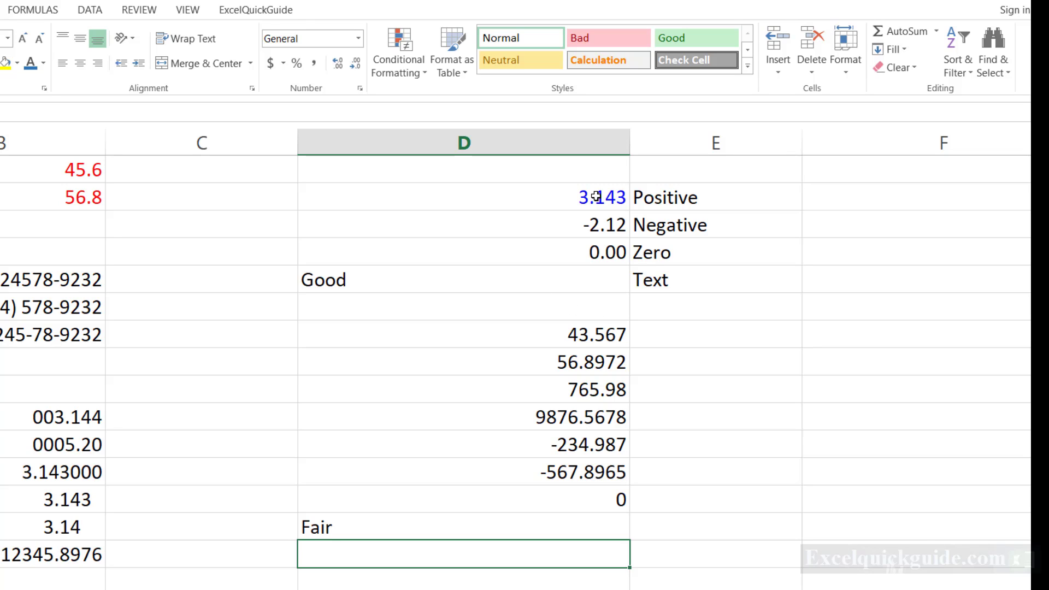
- Copy D59 and paste only its formats onto the value 43.567 in D64
left_click(596, 196)
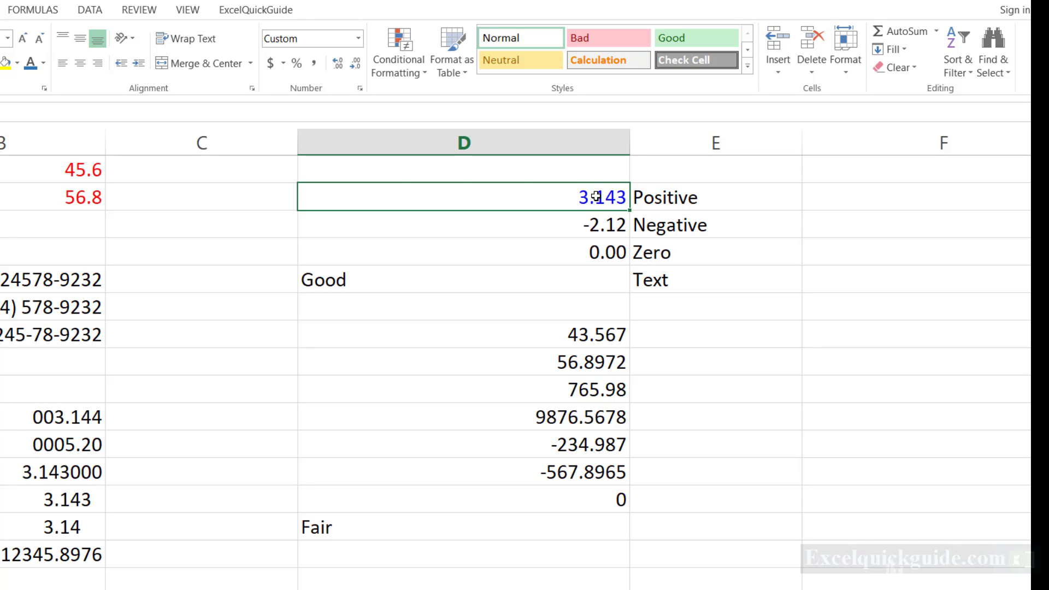
key("ctrl+c")
left_click(587, 333)
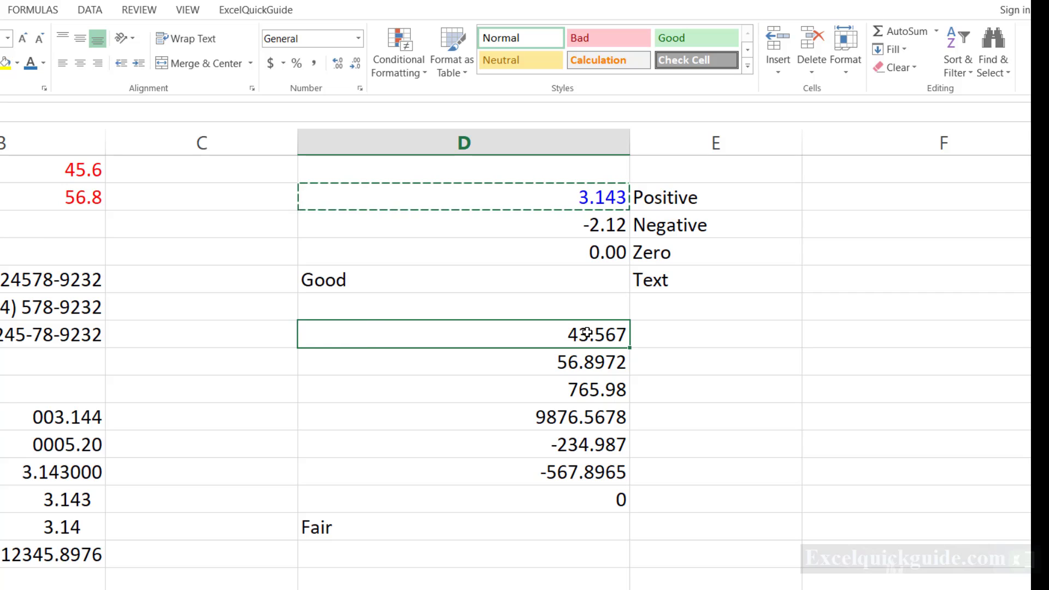
key("ctrl+alt+v")
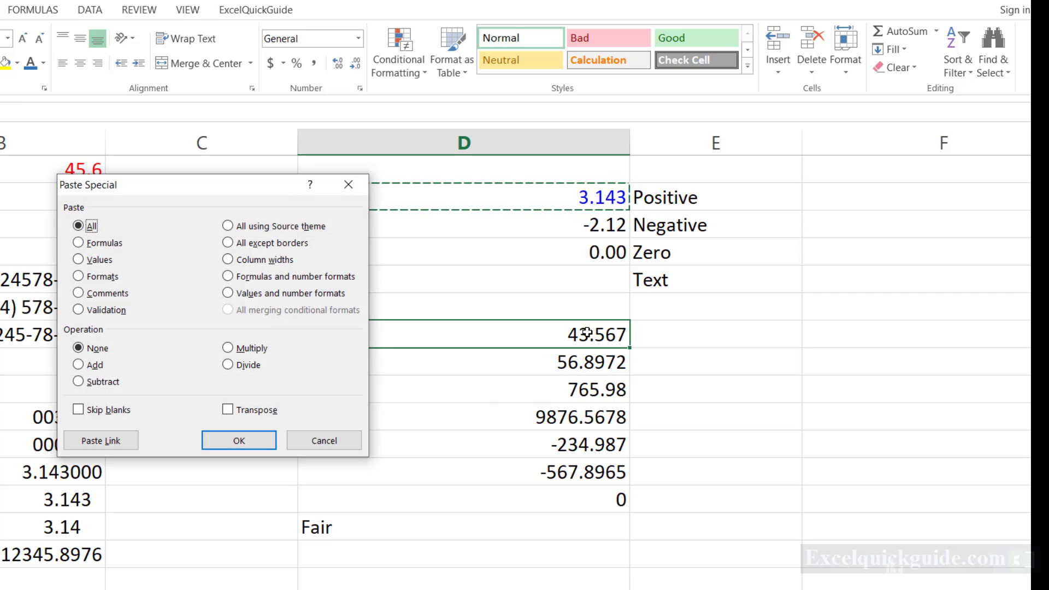
left_click(104, 275)
left_click(240, 441)
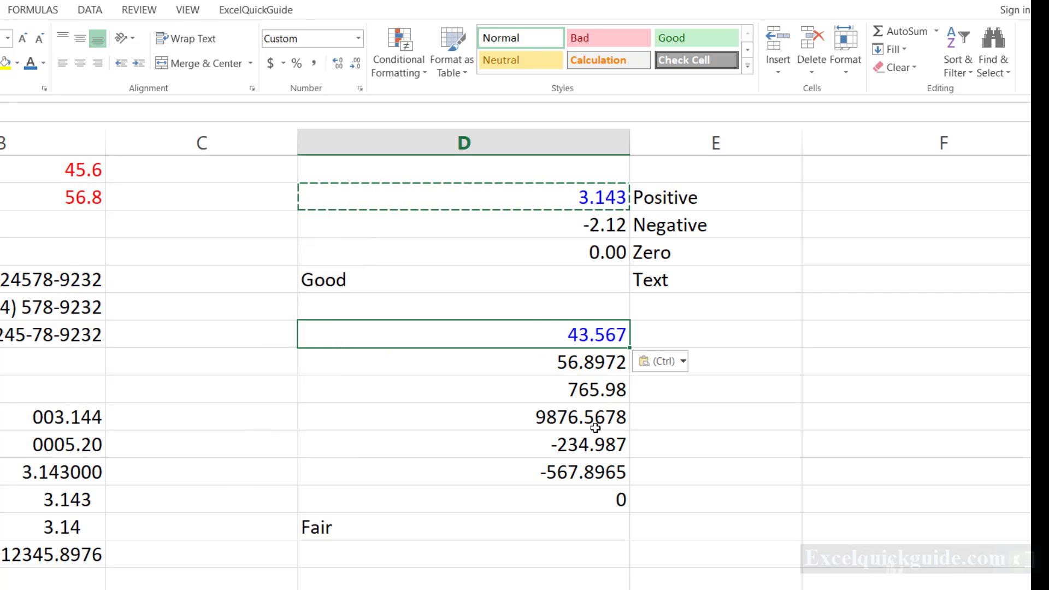
- Copy the value 43.567 in D64 and paste only its formats onto the value 56.8972 in D65
key("Escape")
key("ctrl+c")
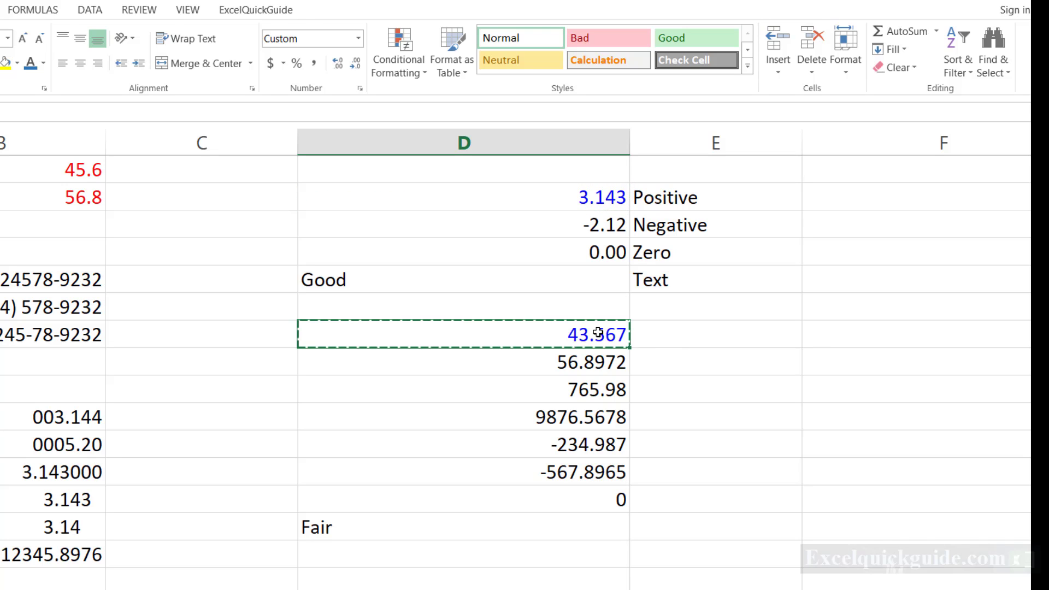
left_click(600, 362)
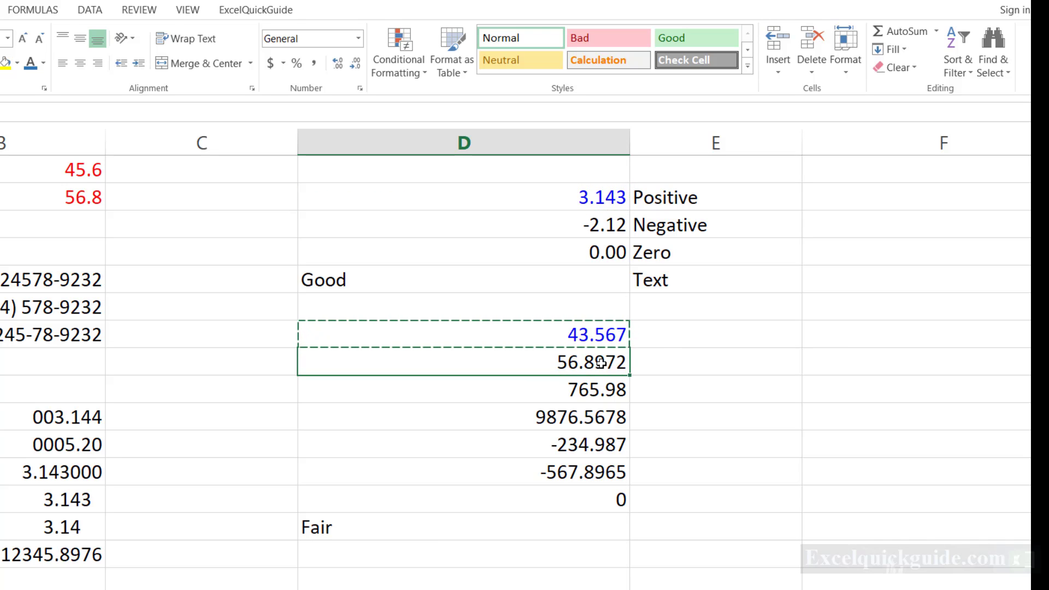
key("ctrl+alt+v")
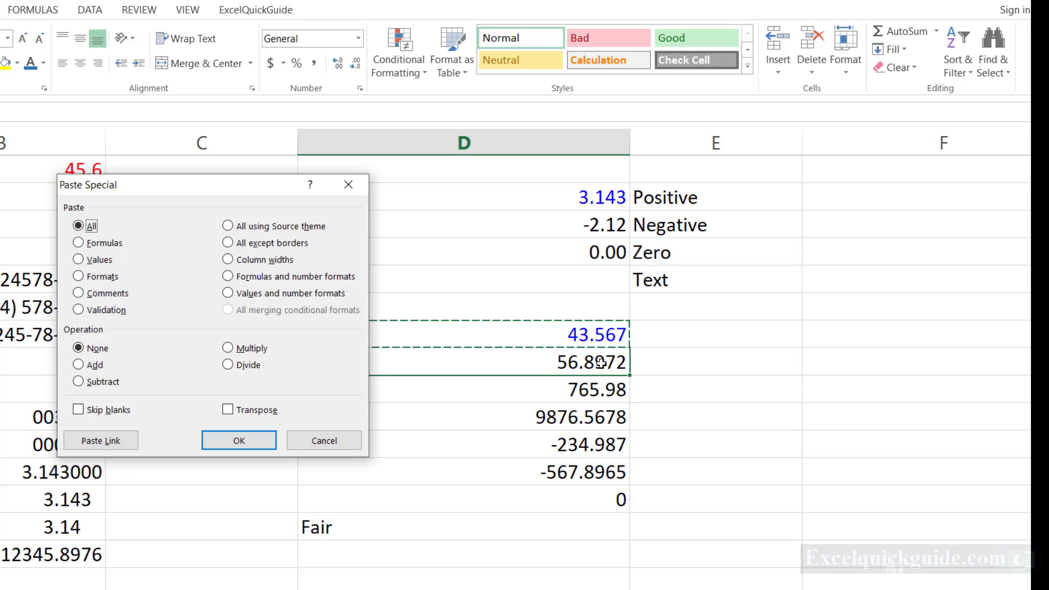
left_click(94, 277)
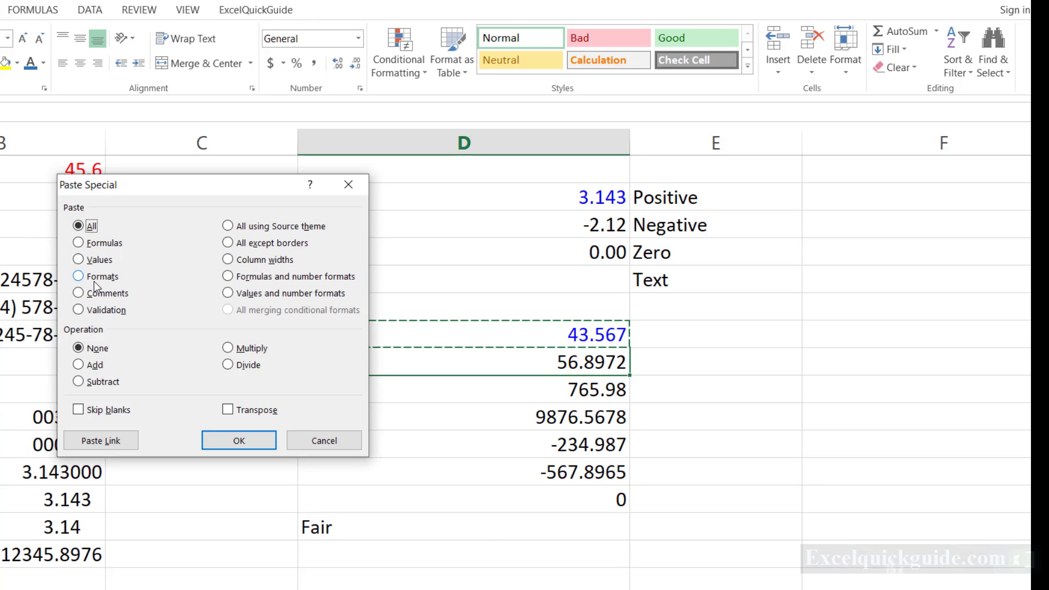
left_click(259, 442)
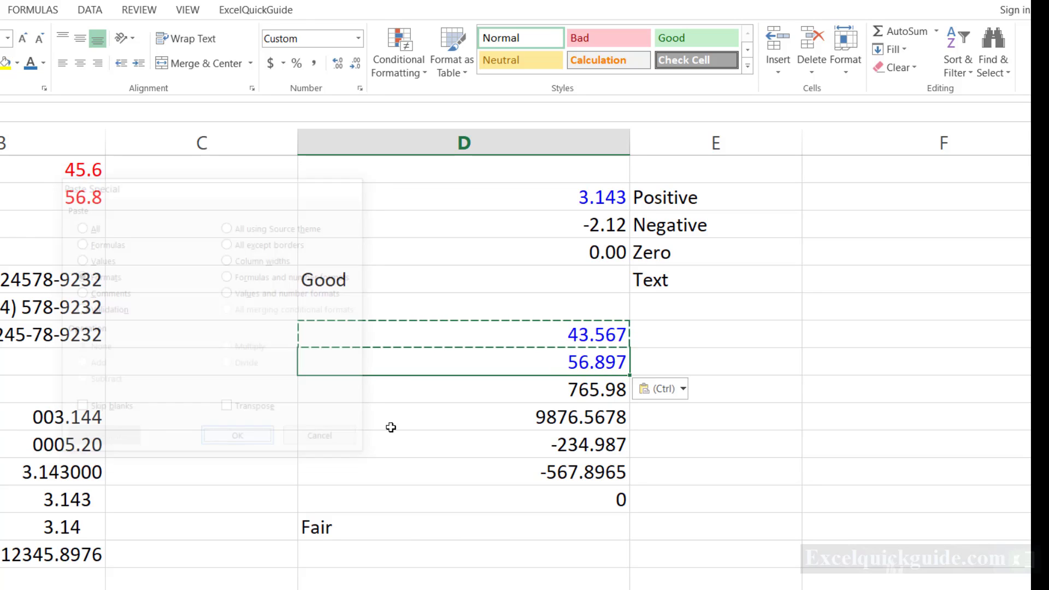
- Paste only the copied formats onto the positive values 765.98 in D66 and 9876.5678 in D67
left_click(628, 383)
key("ctrl+alt+v")
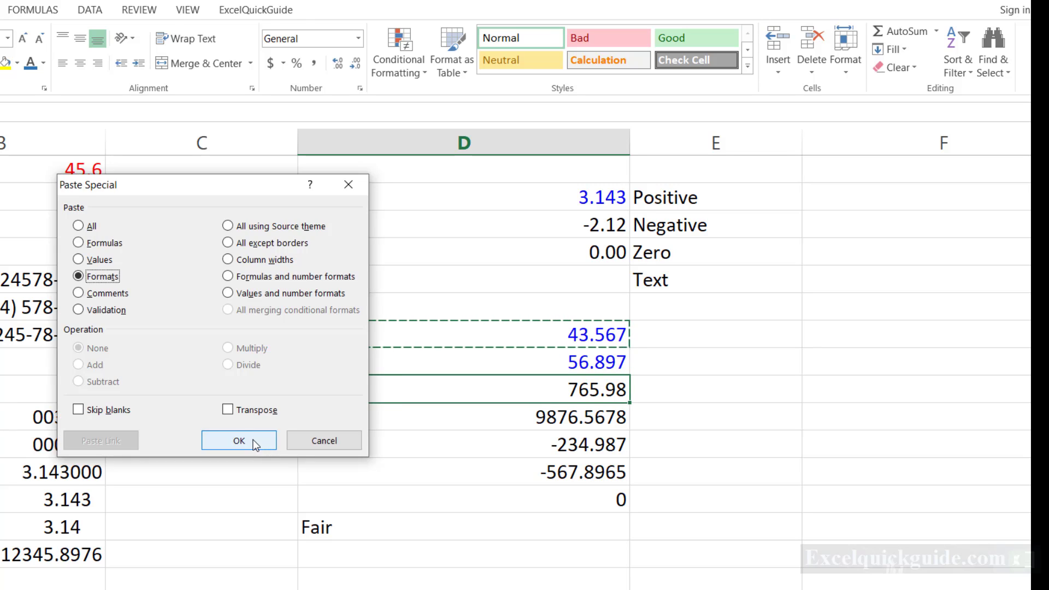
left_click(272, 447)
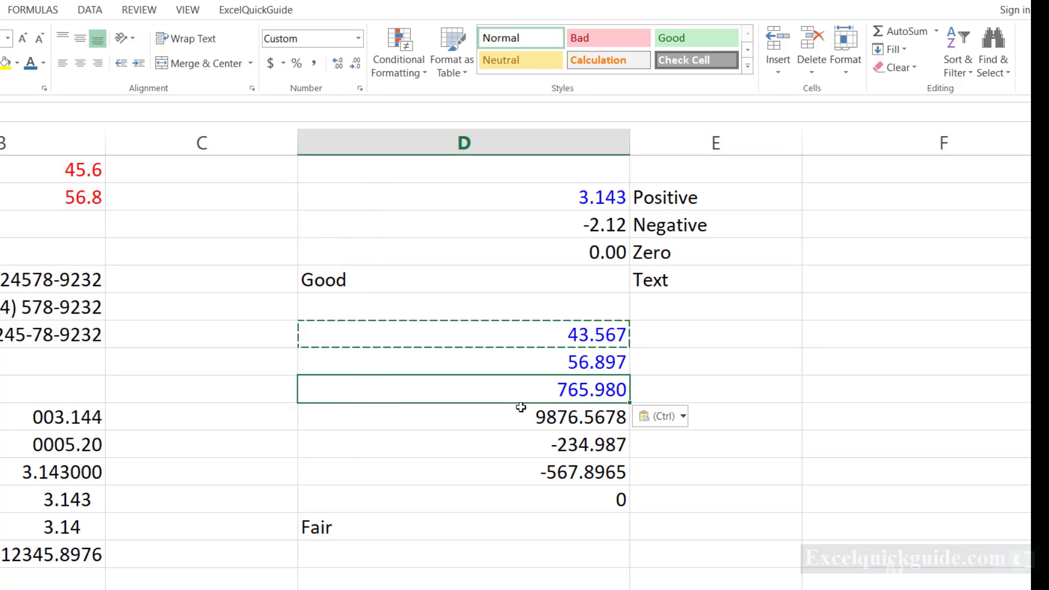
left_click(574, 422)
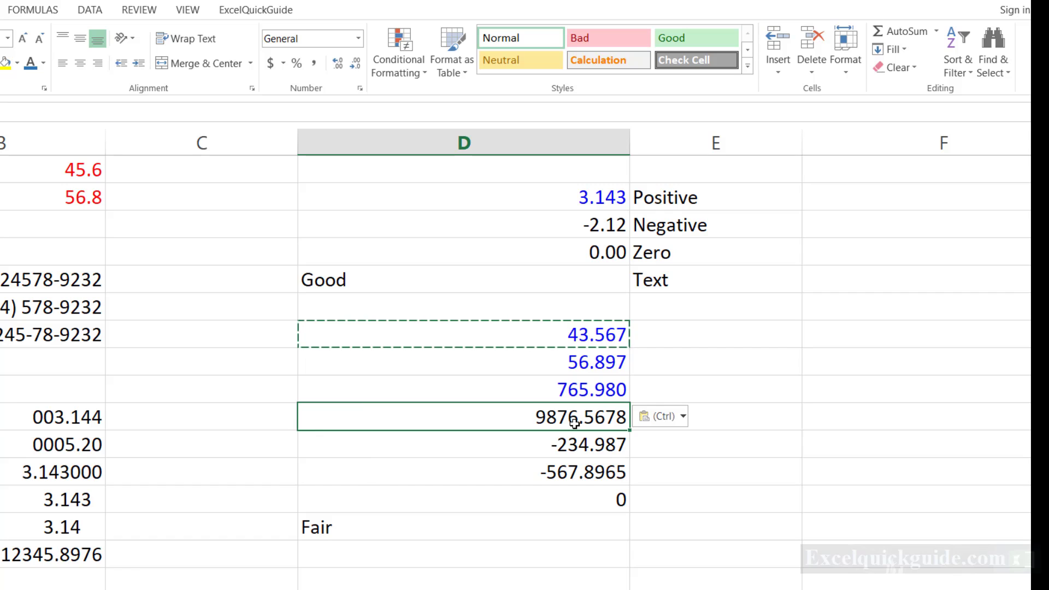
key("ctrl+alt+v")
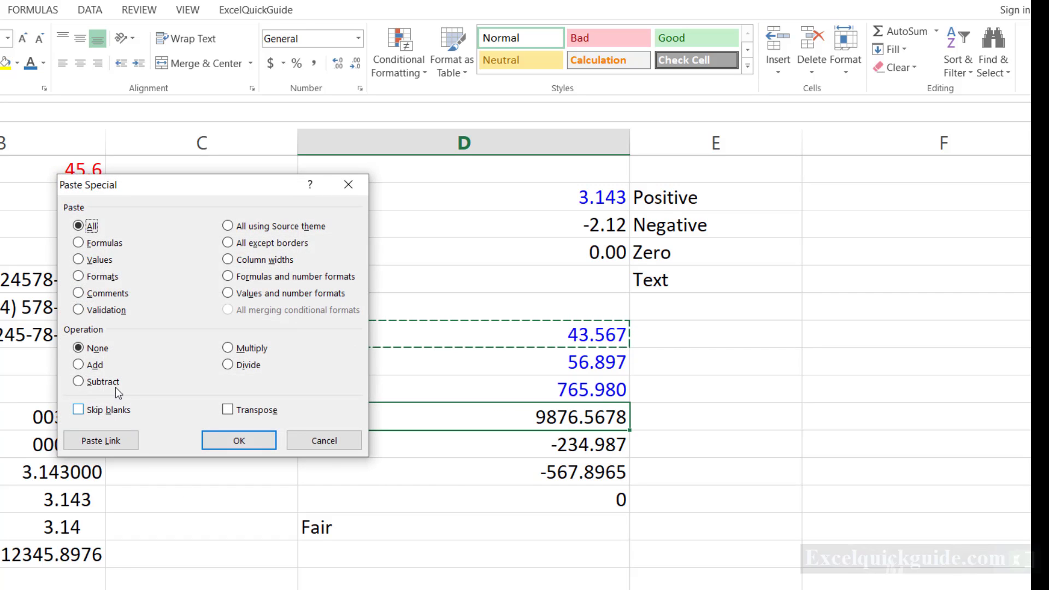
left_click(104, 275)
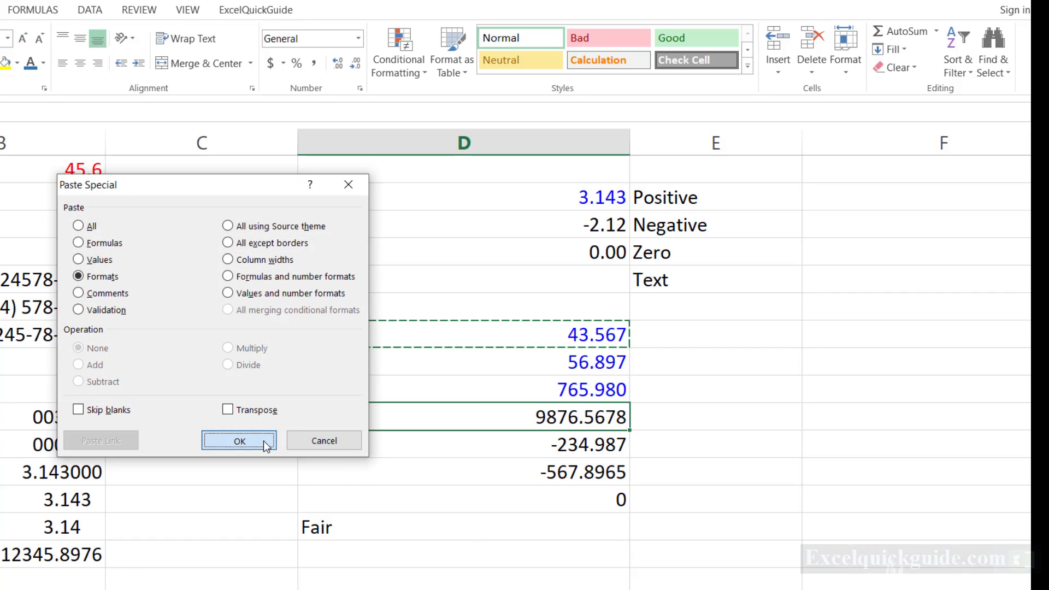
left_click(264, 441)
- Paste only the copied formats onto the negative values -234.987 in D68 and -567.8965 in D69
left_click(605, 443)
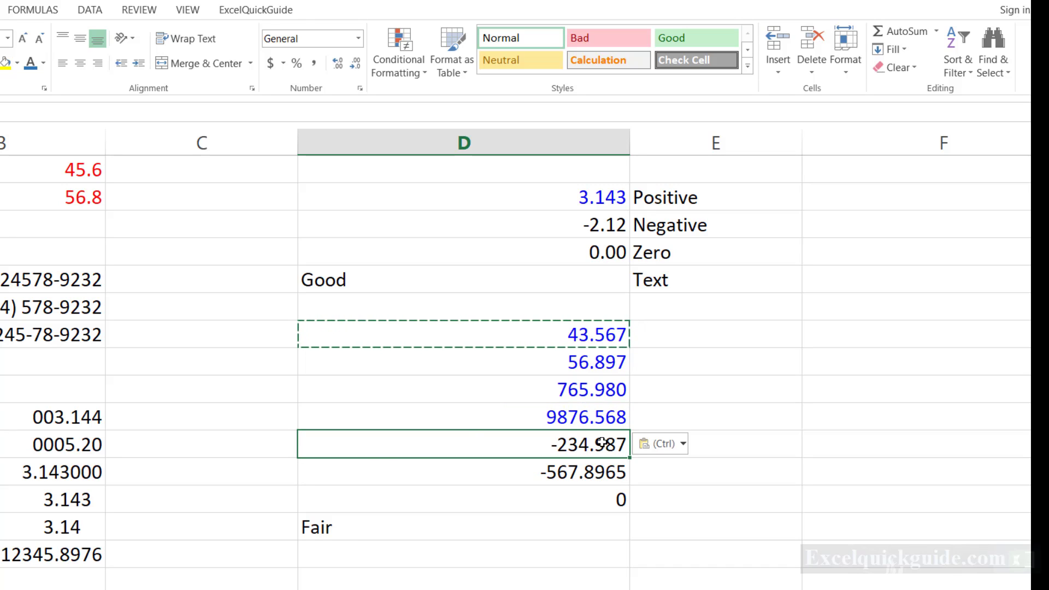
key("ctrl+alt+v")
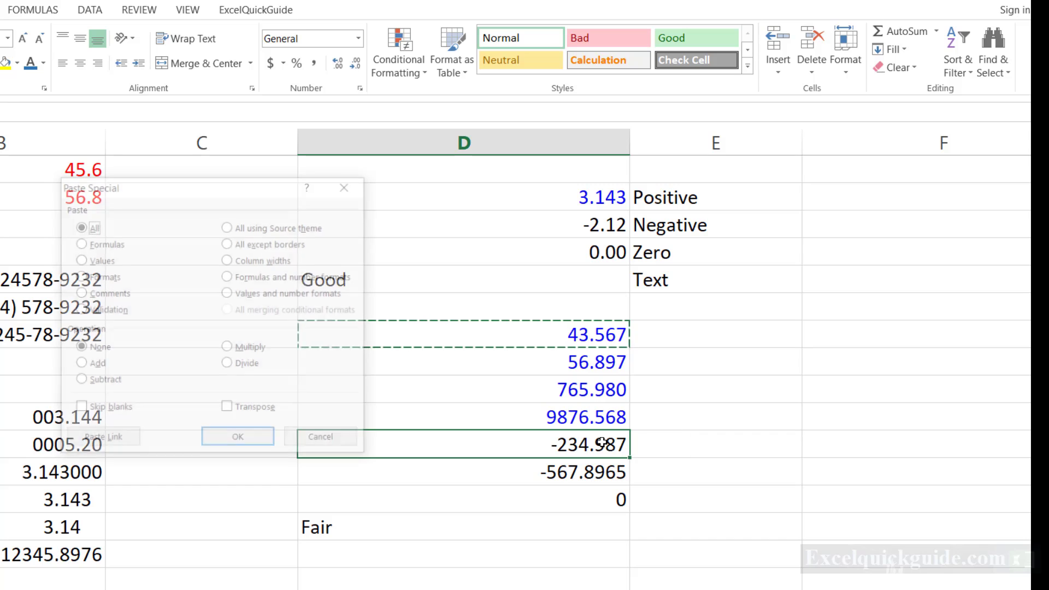
left_click(85, 278)
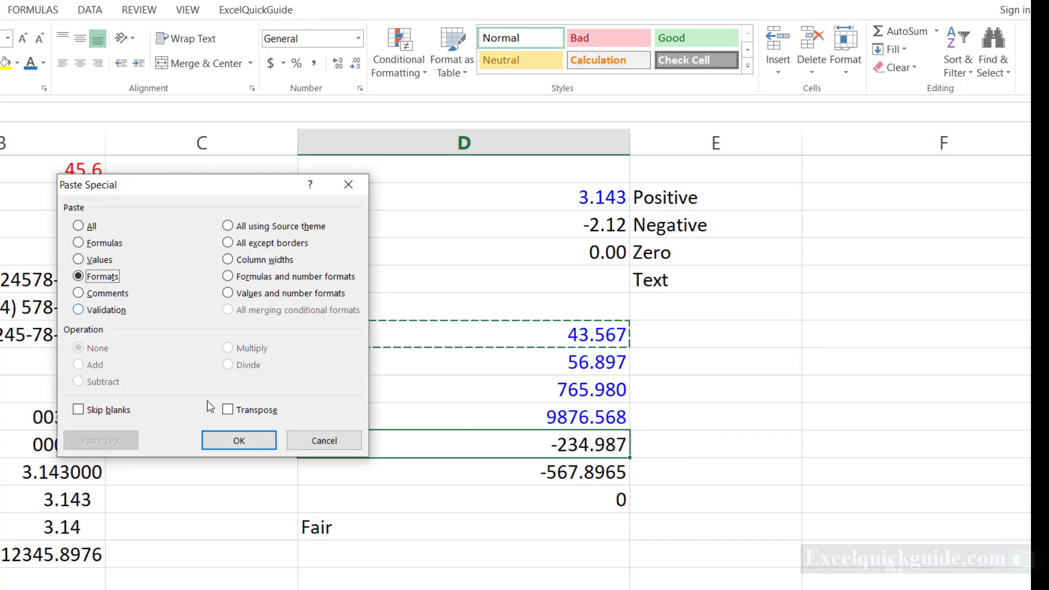
left_click(239, 440)
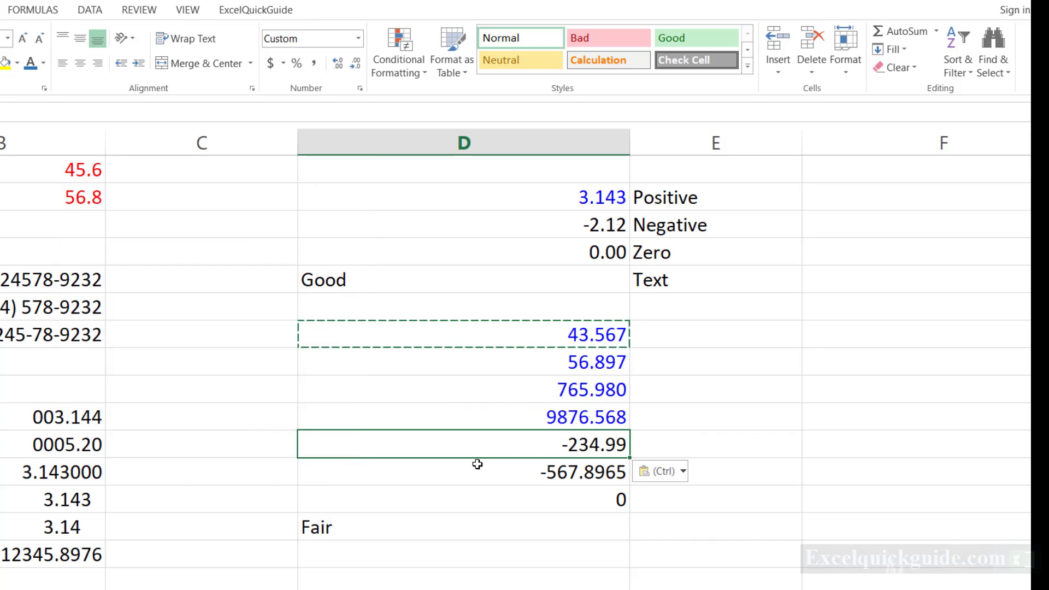
left_click(587, 494)
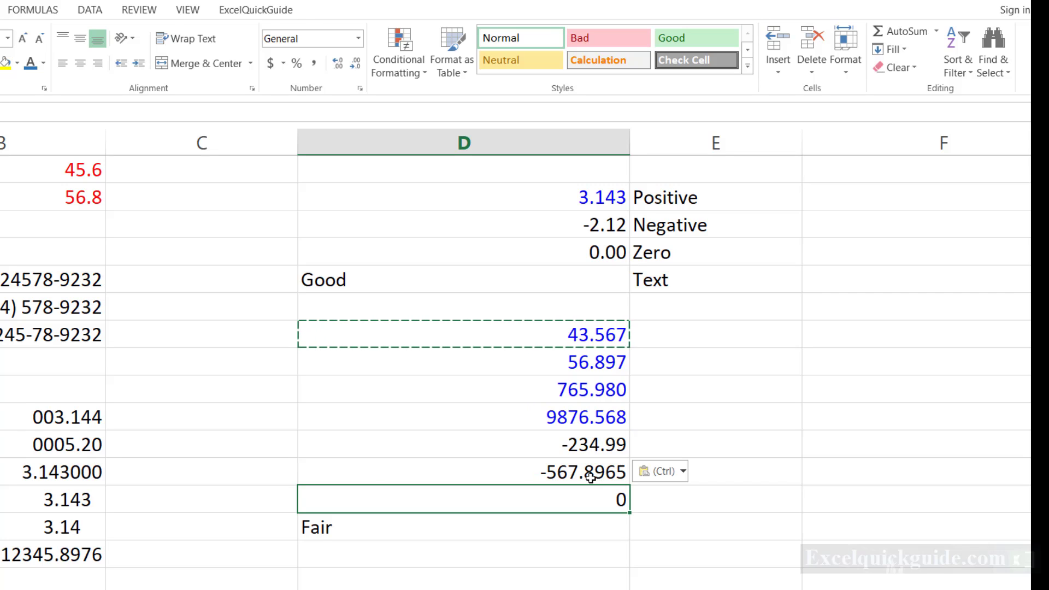
left_click(590, 477)
key("ctrl+alt+v")
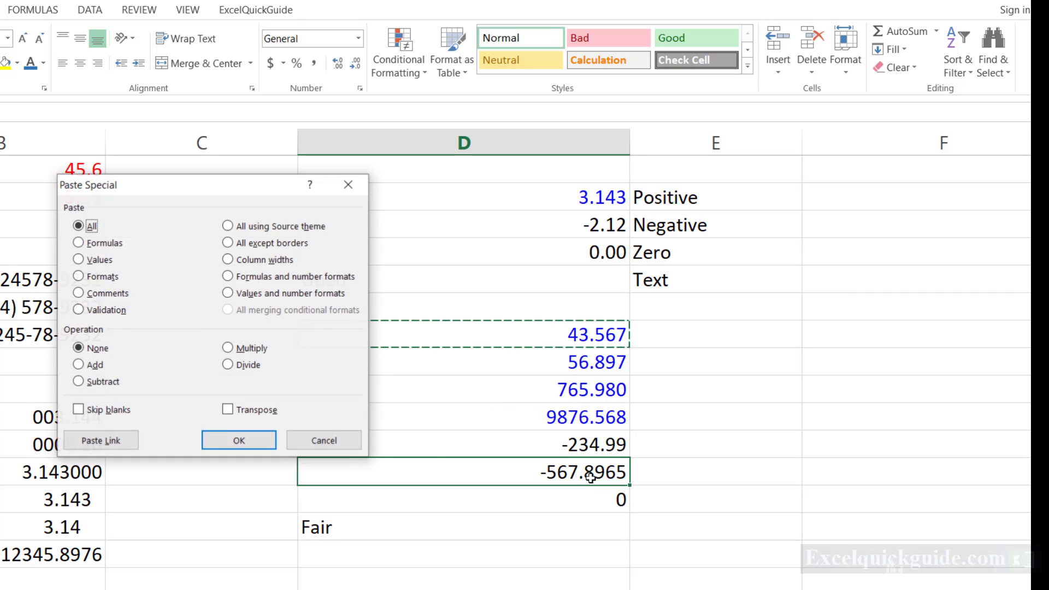
left_click(88, 276)
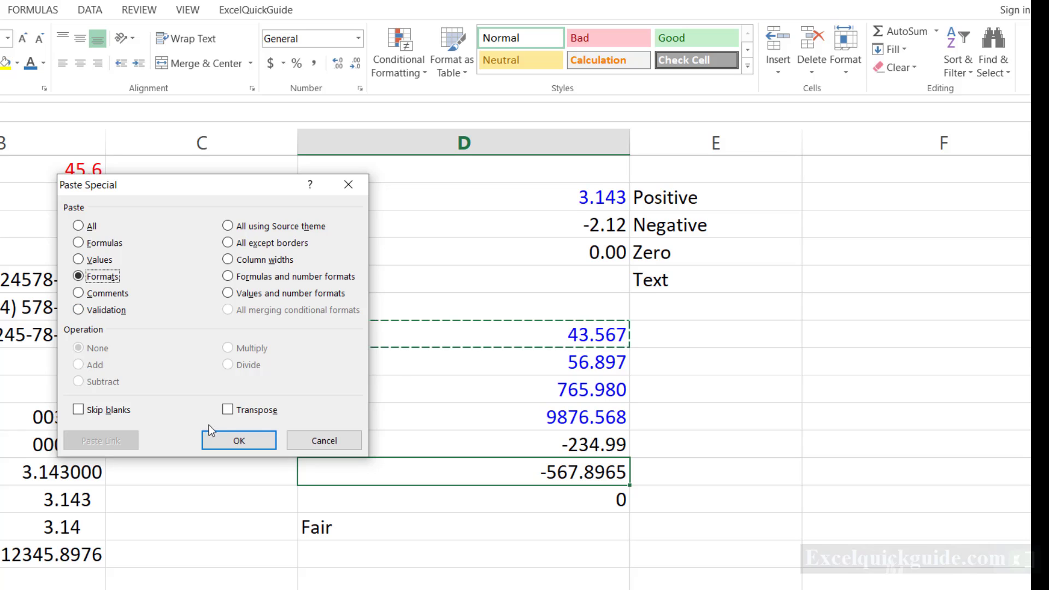
left_click(244, 437)
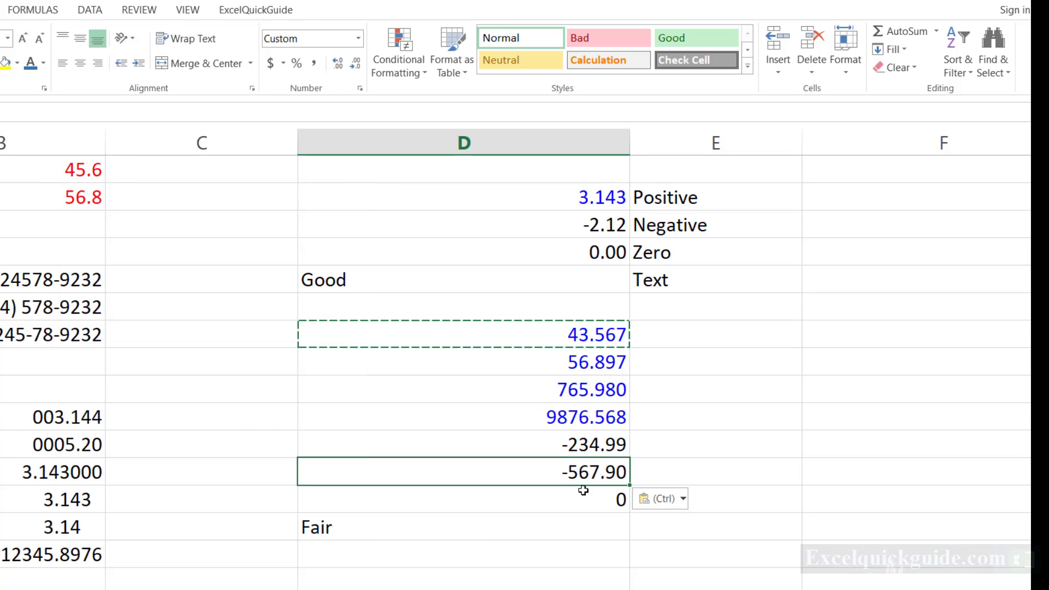
- Paste only the copied formats onto the zero value in D70
left_click(601, 501)
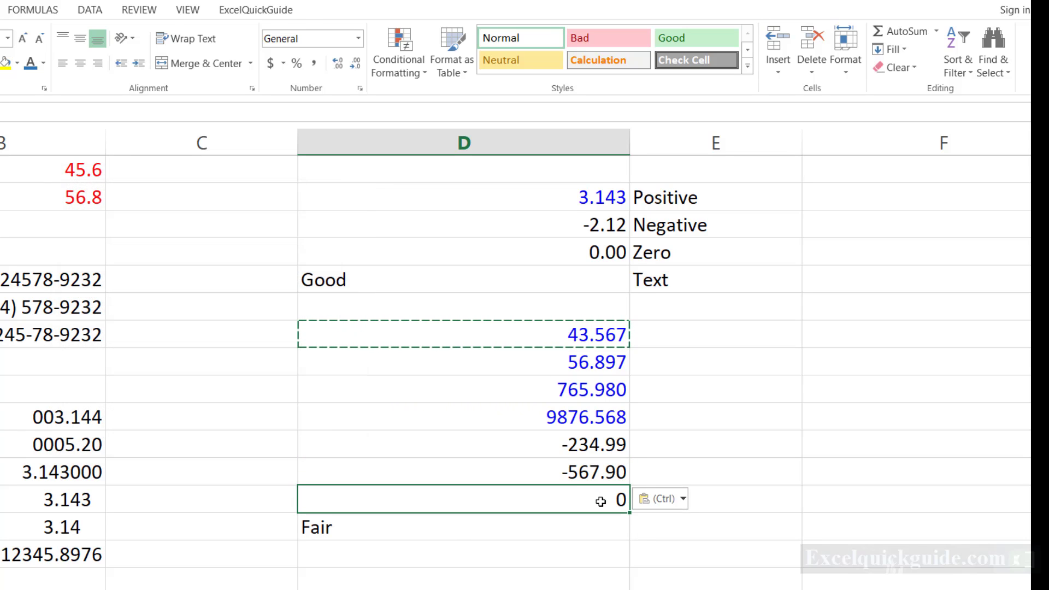
key("ctrl+alt+v")
left_click(104, 278)
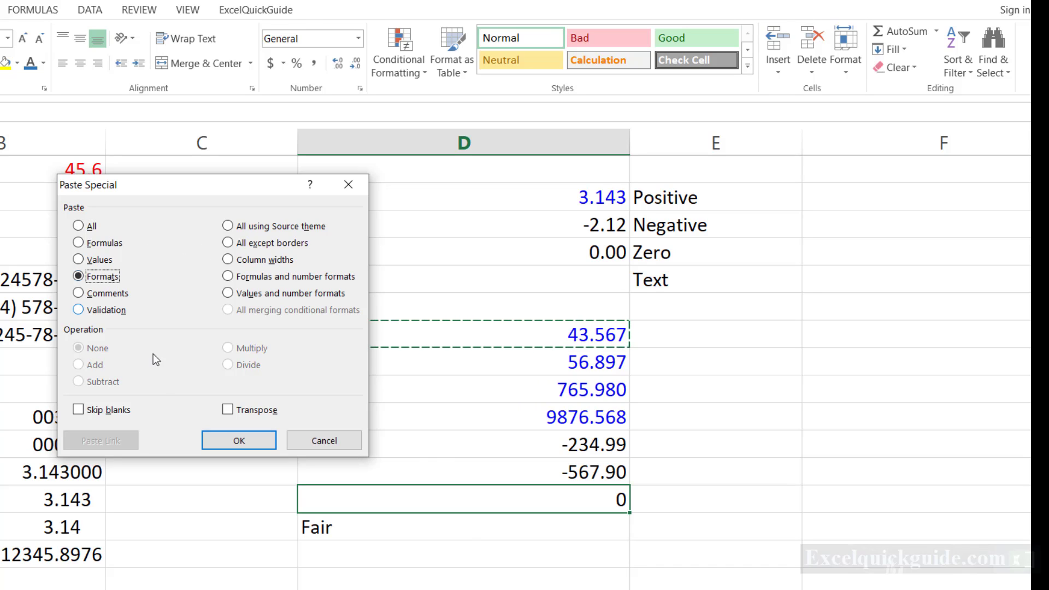
left_click(263, 437)
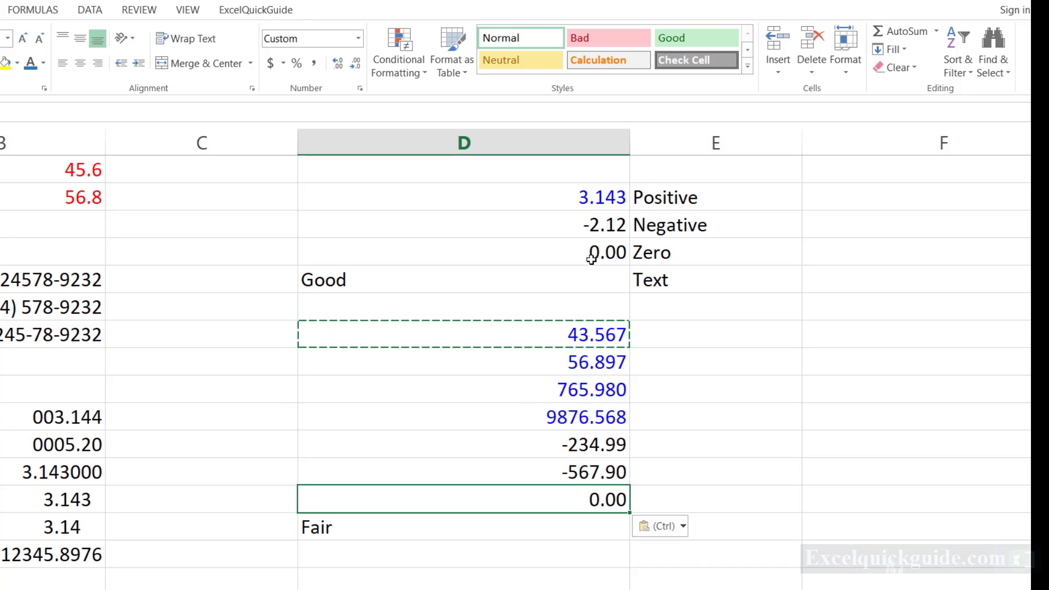
left_click(597, 337)
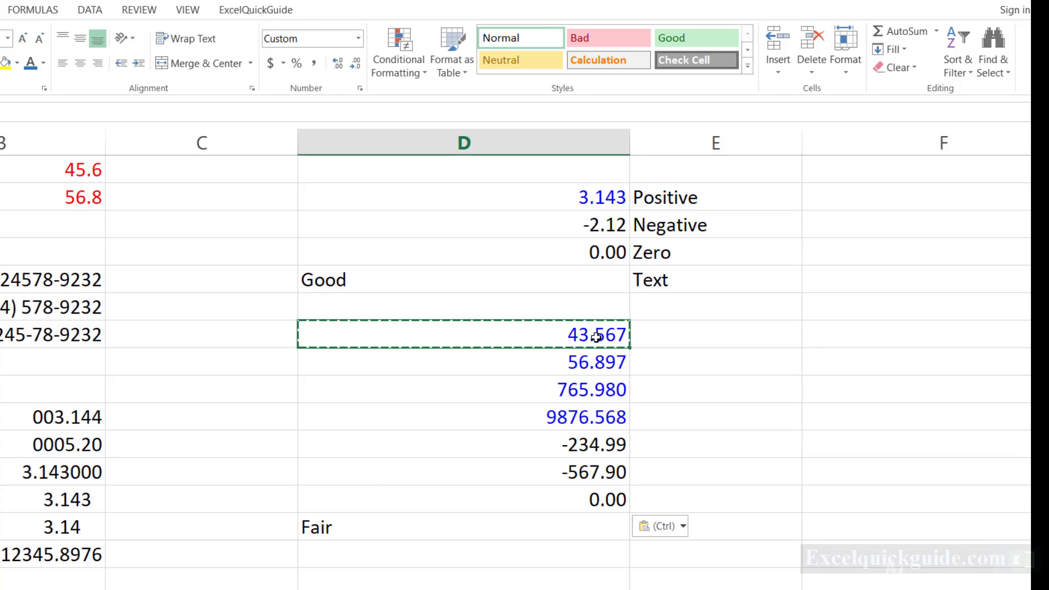
key("ctrl")
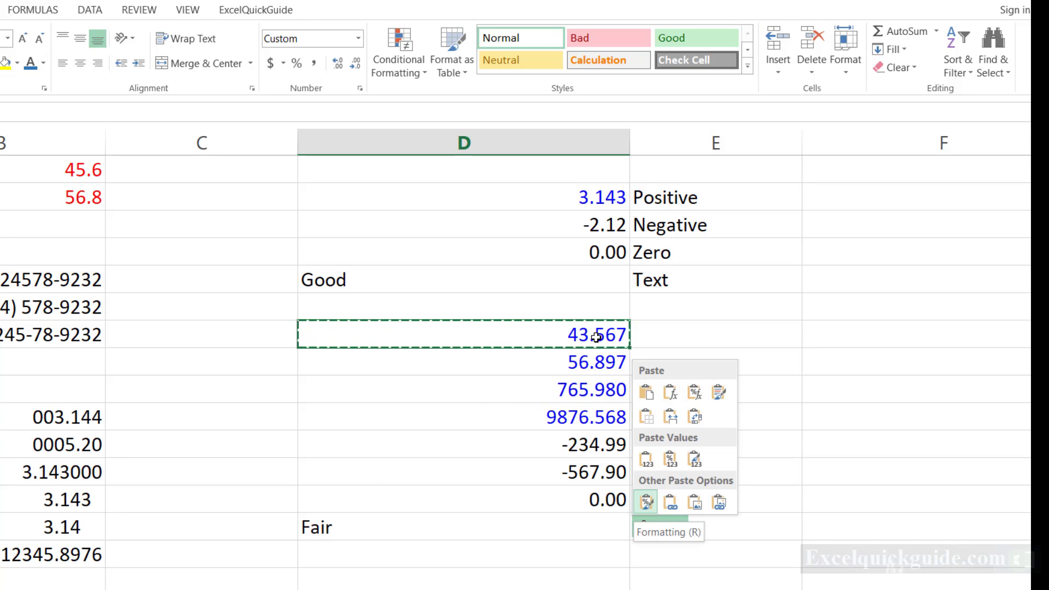
key("Escape")
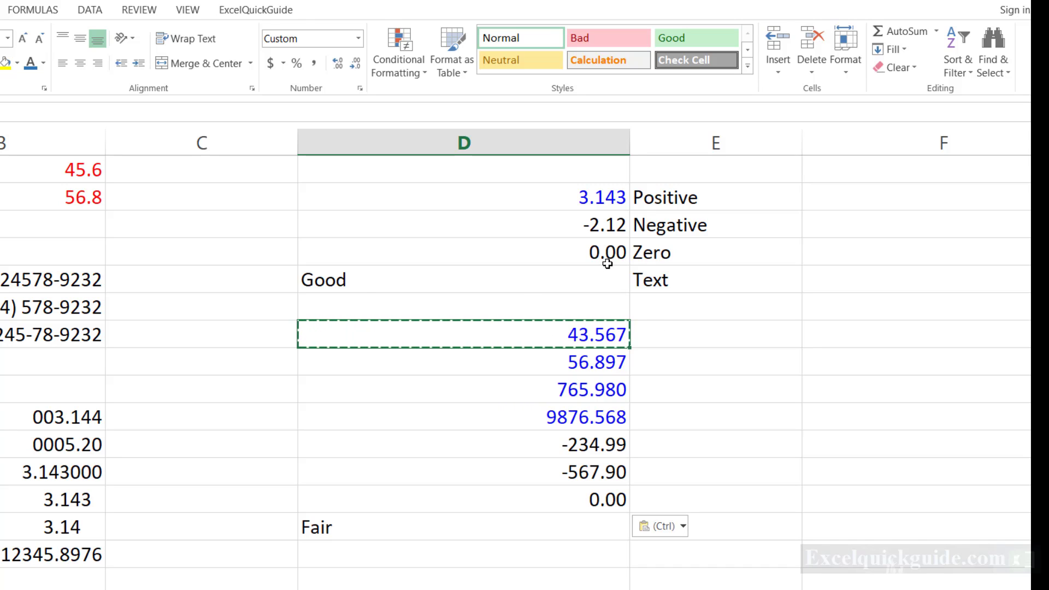
left_click(576, 363)
- Add a red colour to the negative section of D59's custom number format, making it [Blue]0.000;[red]-0.00;0.00
left_click(602, 197)
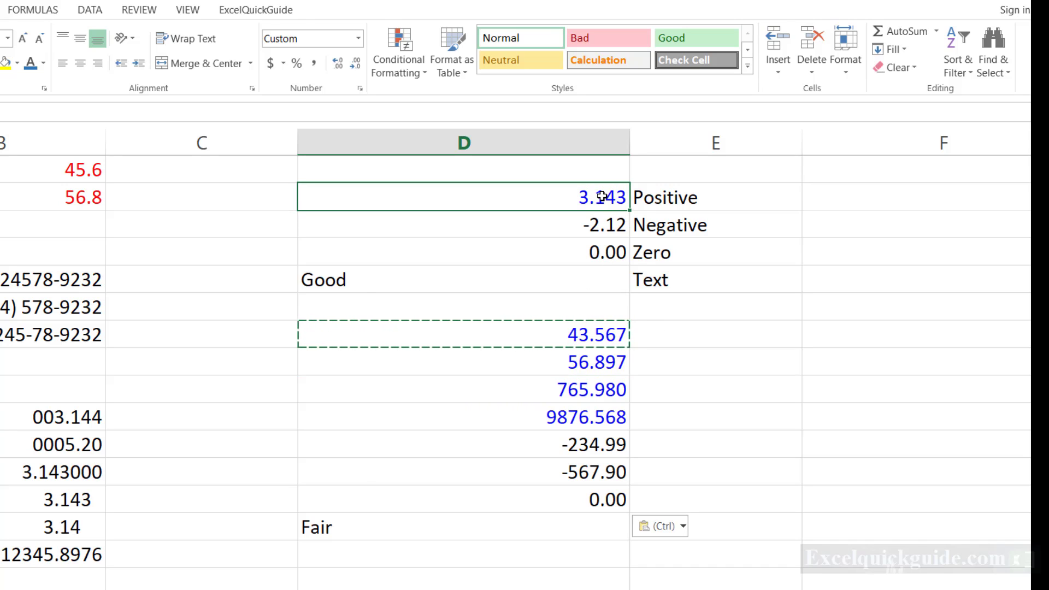
key("ctrl+1")
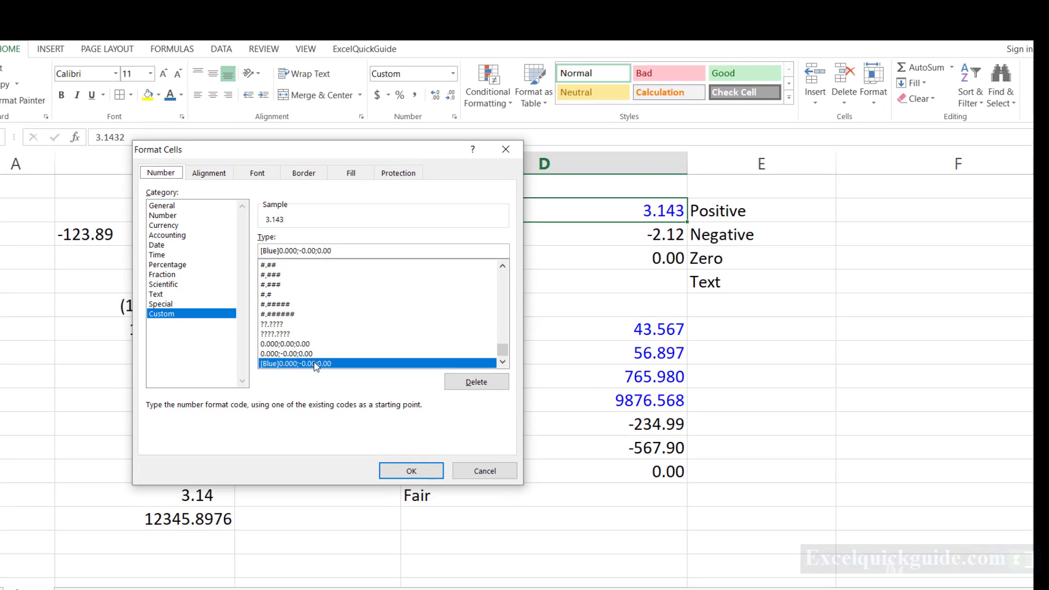
left_click(315, 363)
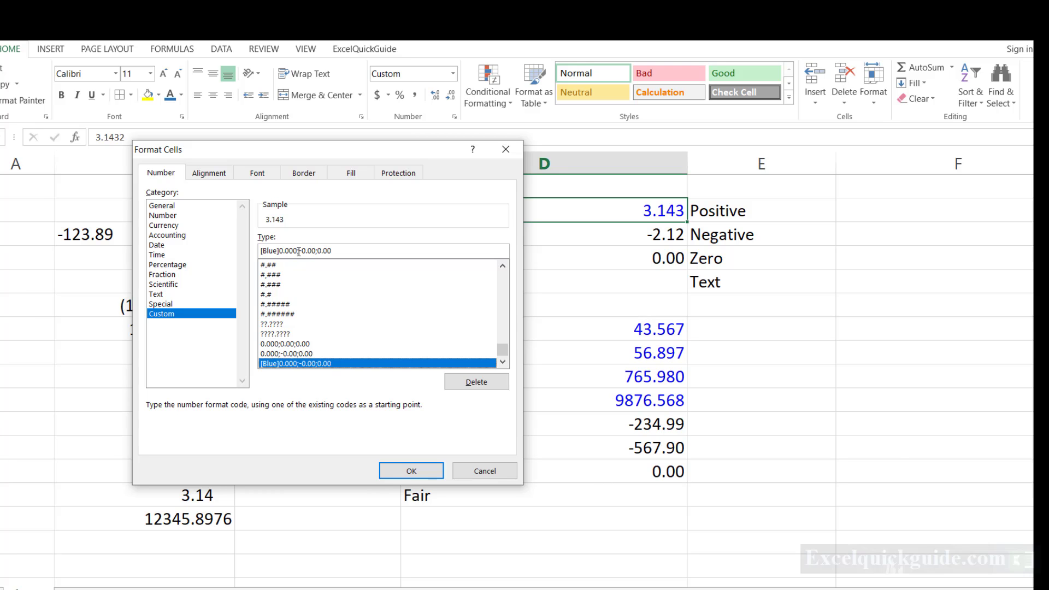
left_click(300, 251)
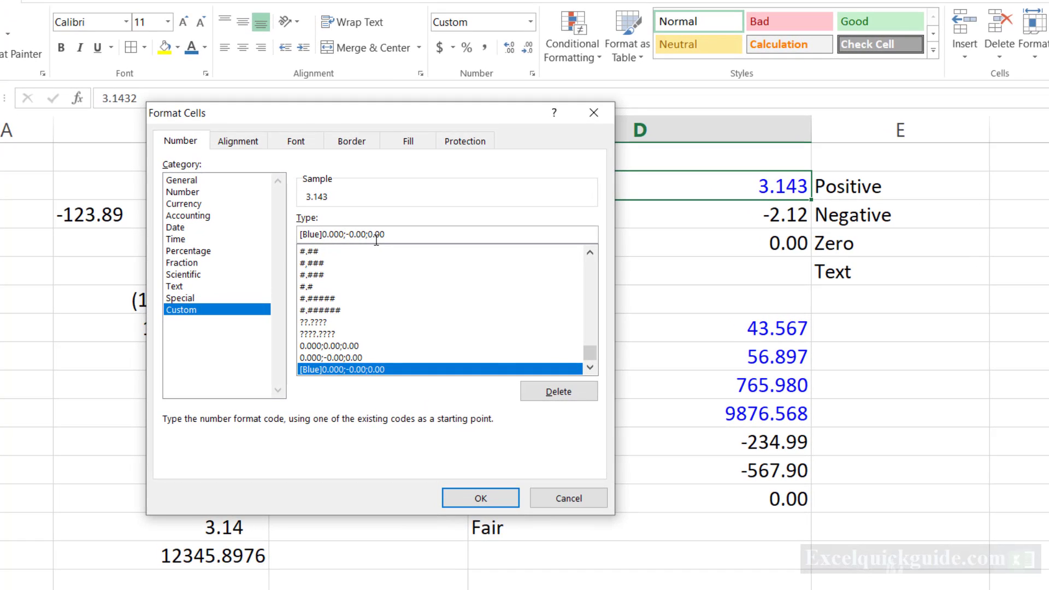
type("[red")
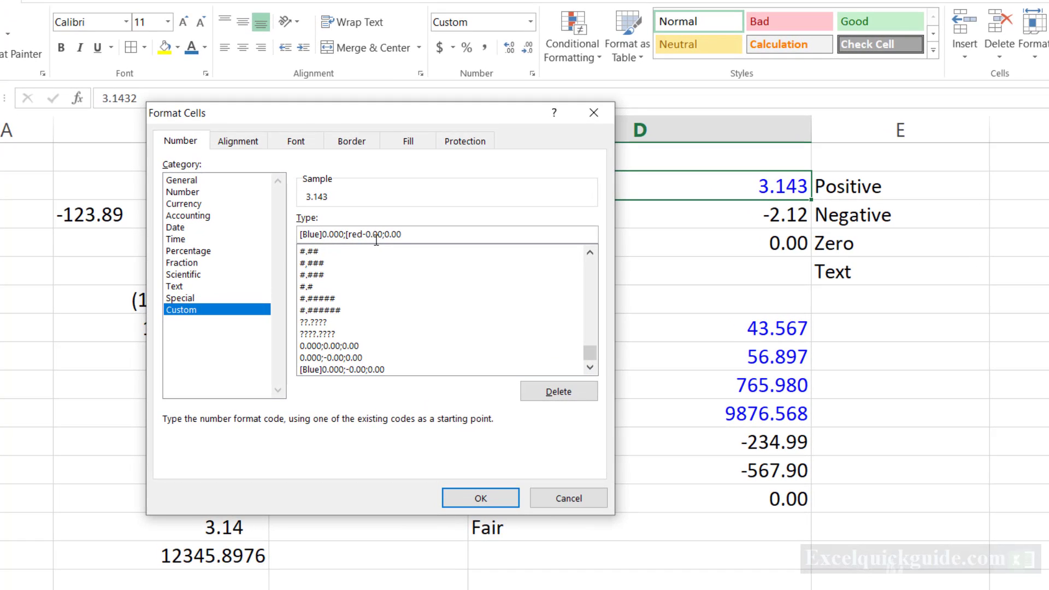
type("]")
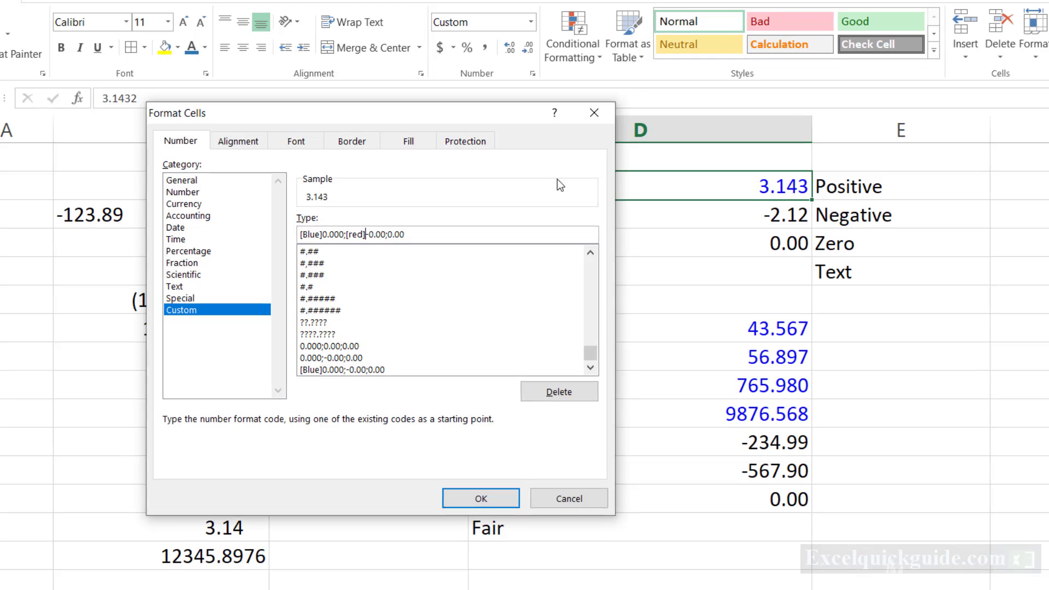
key("Return")
- Copy D59 and paste only its formats with the red negative section onto the negative values in D68 and D69
key("ctrl+c")
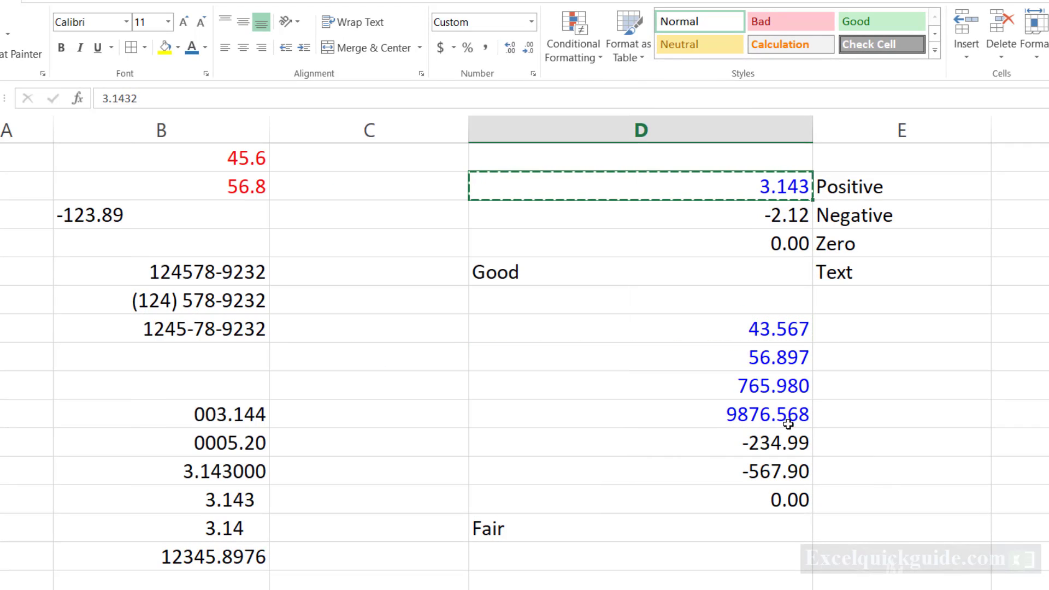
left_click(784, 444)
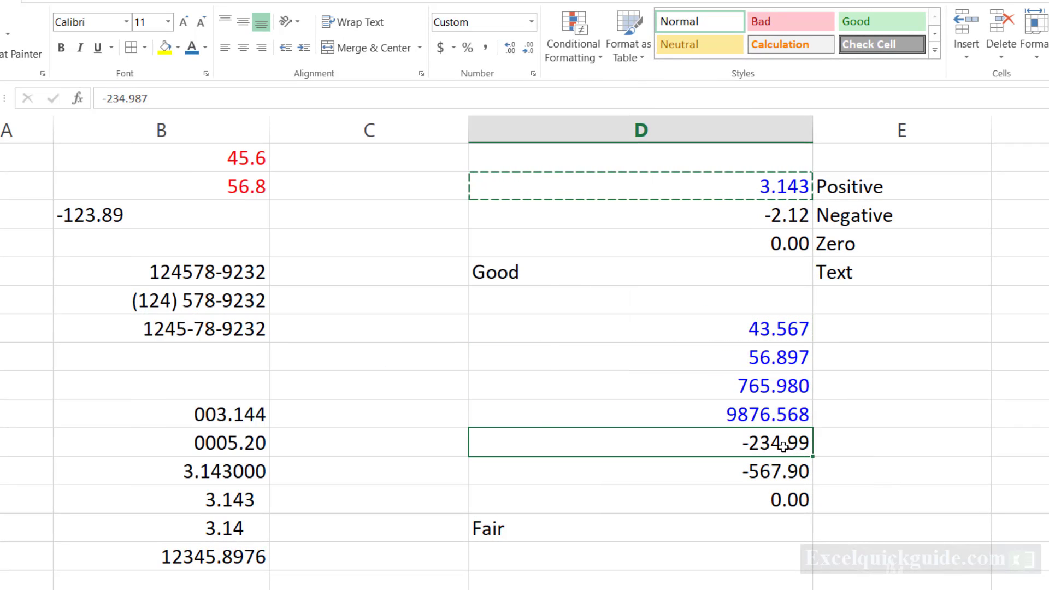
key("ctrl+alt+v")
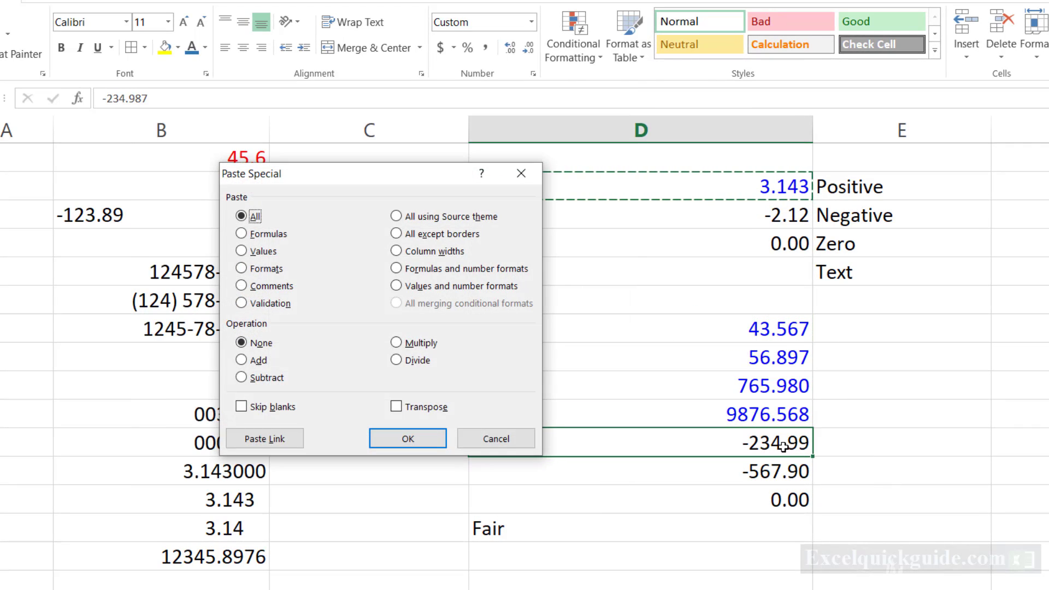
left_click(266, 269)
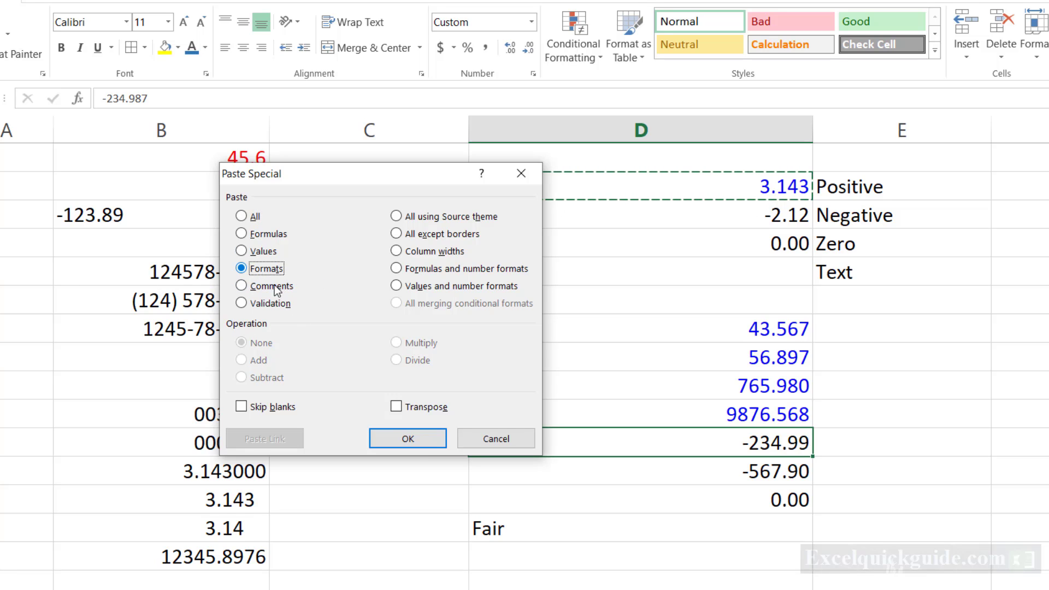
left_click(414, 438)
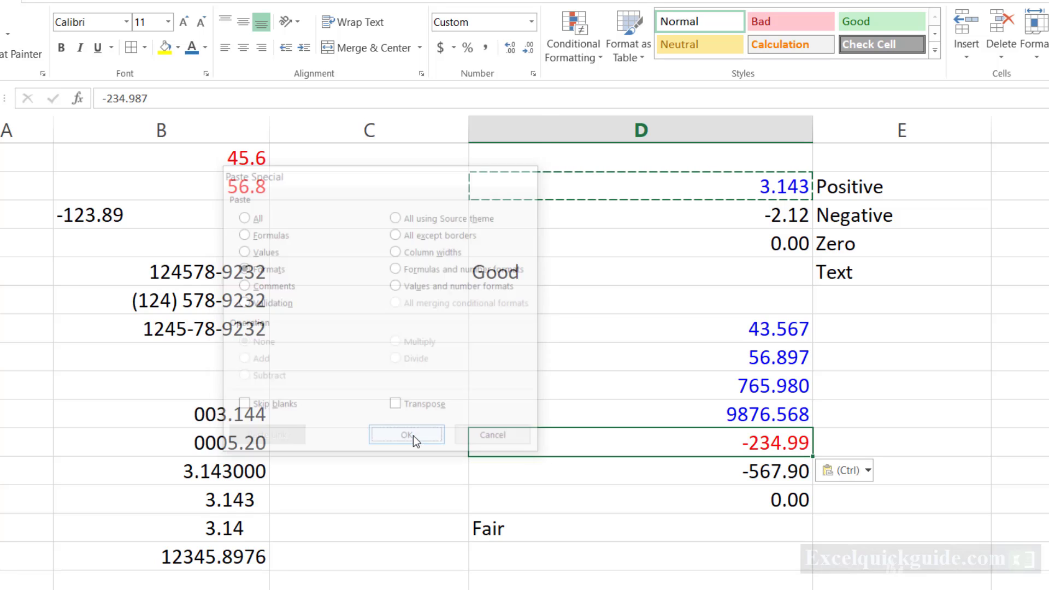
left_click(769, 471)
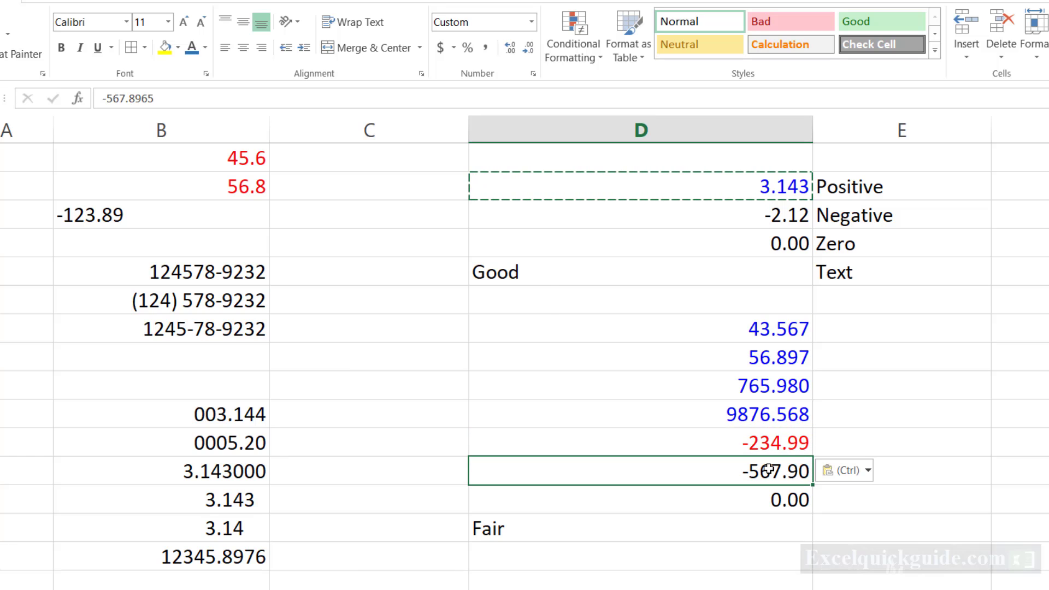
key("ctrl+alt+v")
left_click(241, 269)
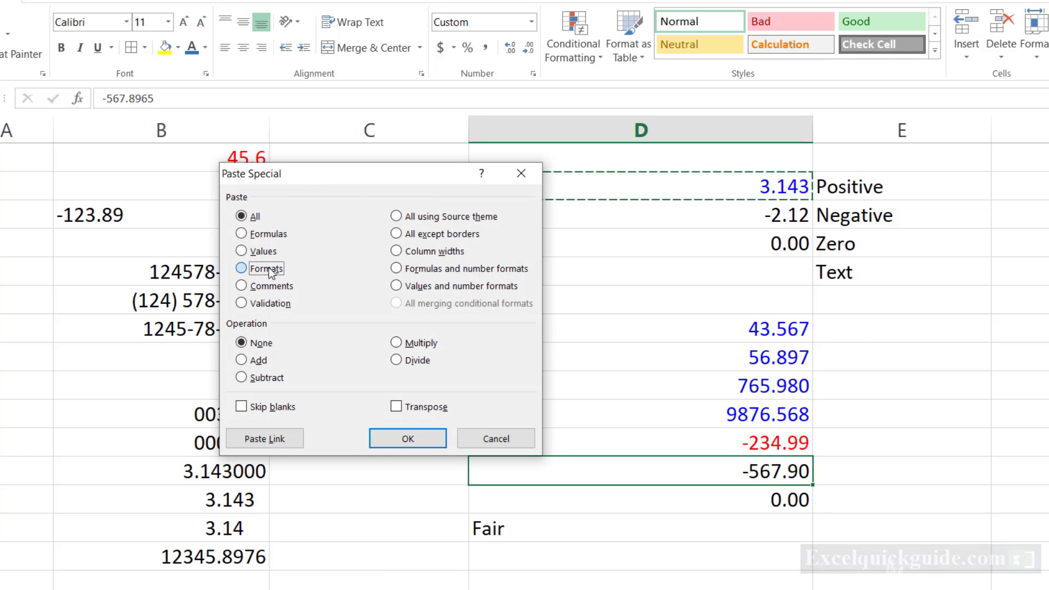
left_click(408, 438)
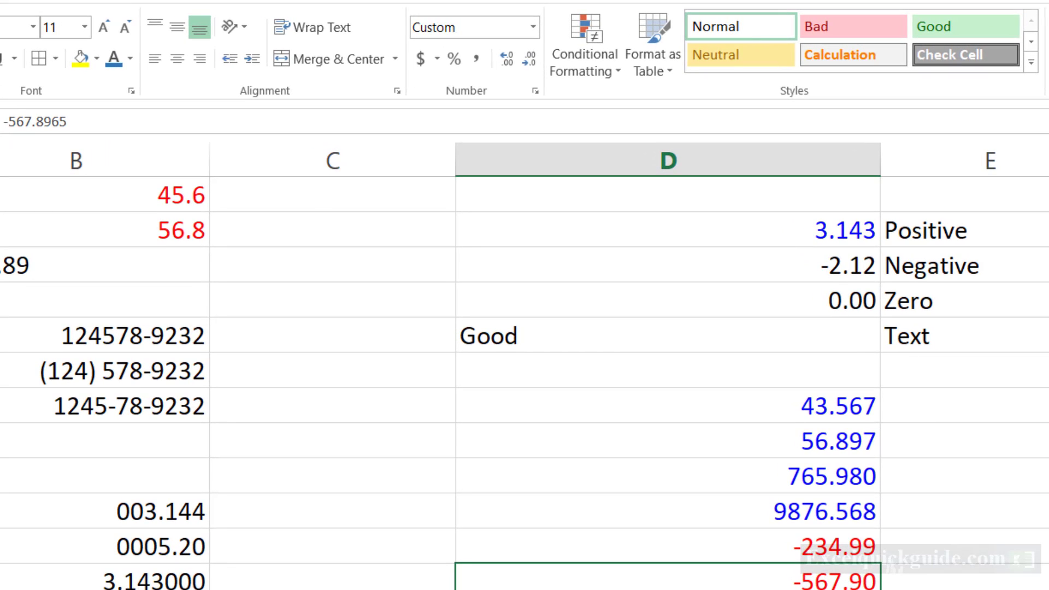